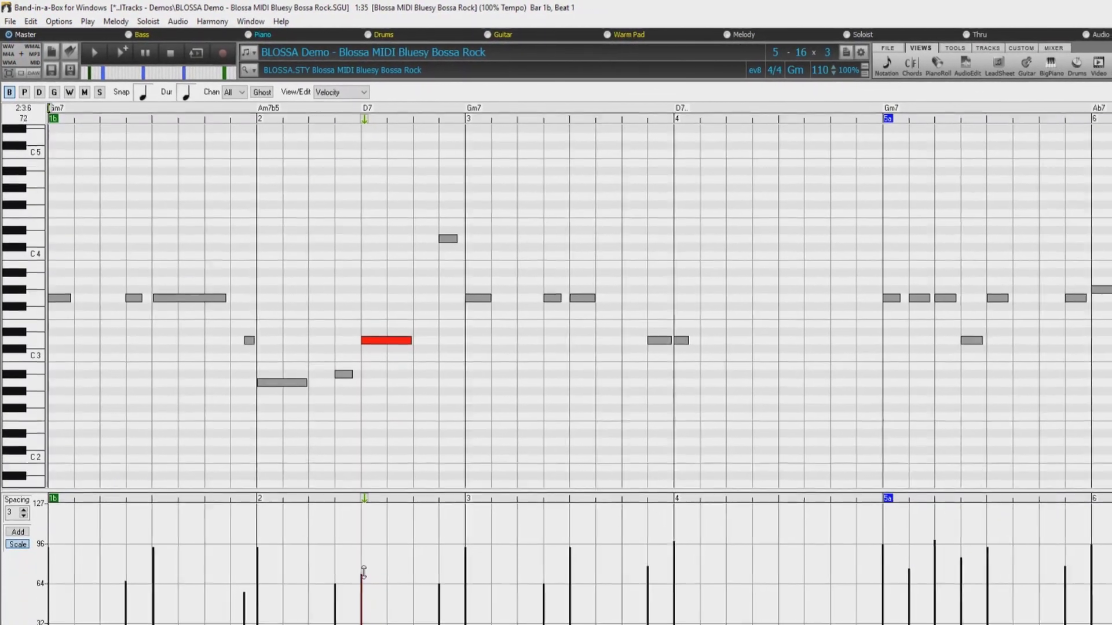
Raise the highlighted bar 2 note's velocity to about 90 and select the notes from early bar 2 to the start of bar 3.
left_click_drag(364, 574, 365, 539)
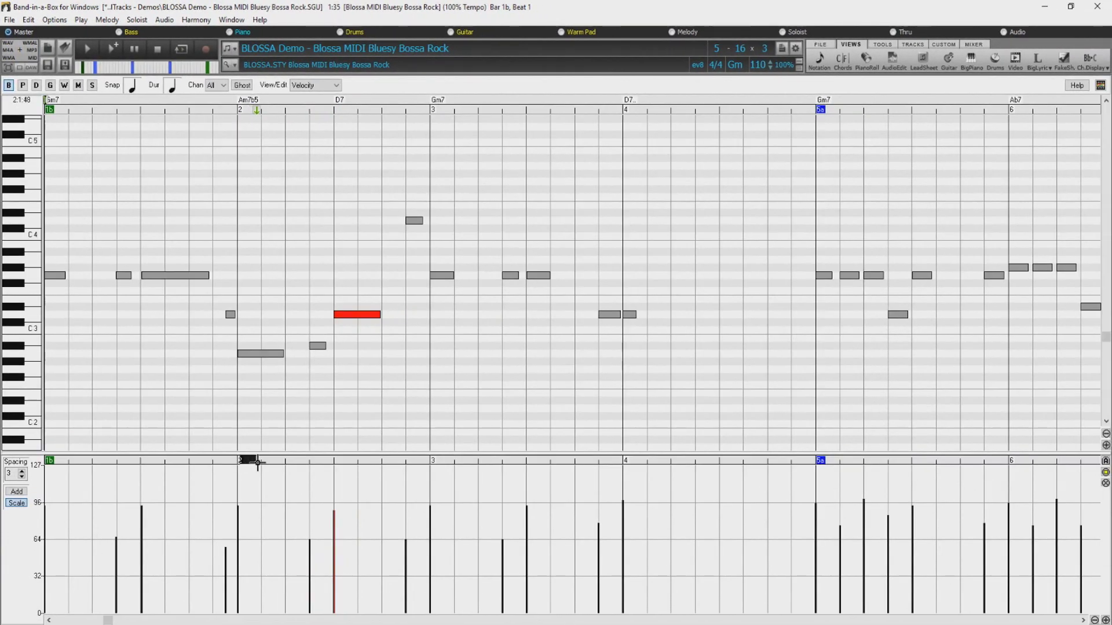
left_click_drag(258, 461, 442, 479)
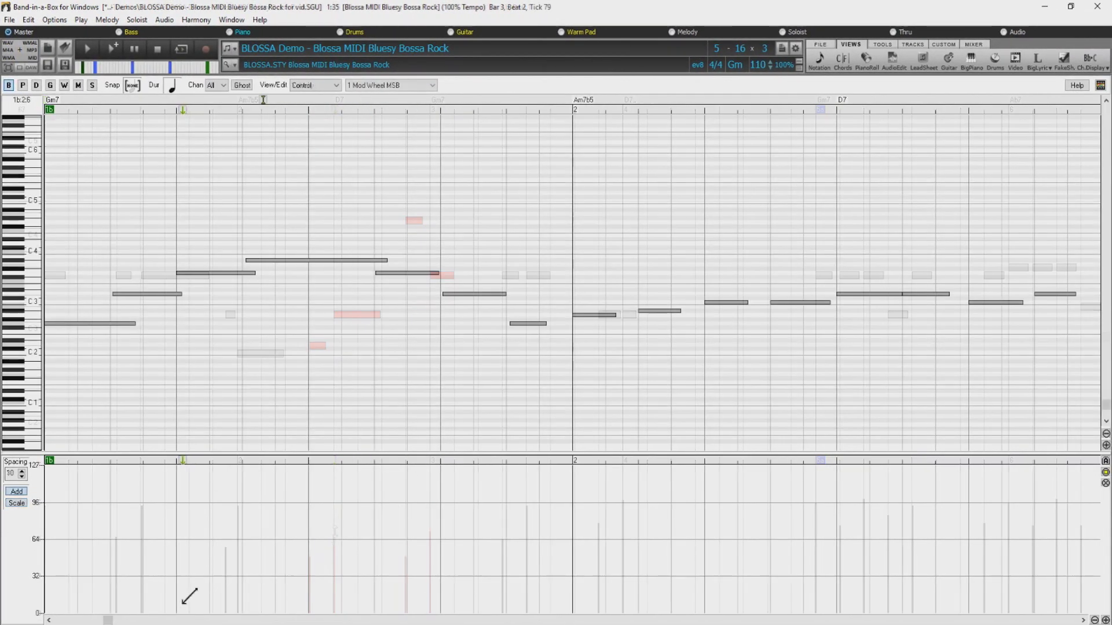
Draw a Mod Wheel ramp rising to about 75 and falling to about 12, plus a pitch bend ramp falling to about -5500.
left_click(369, 527)
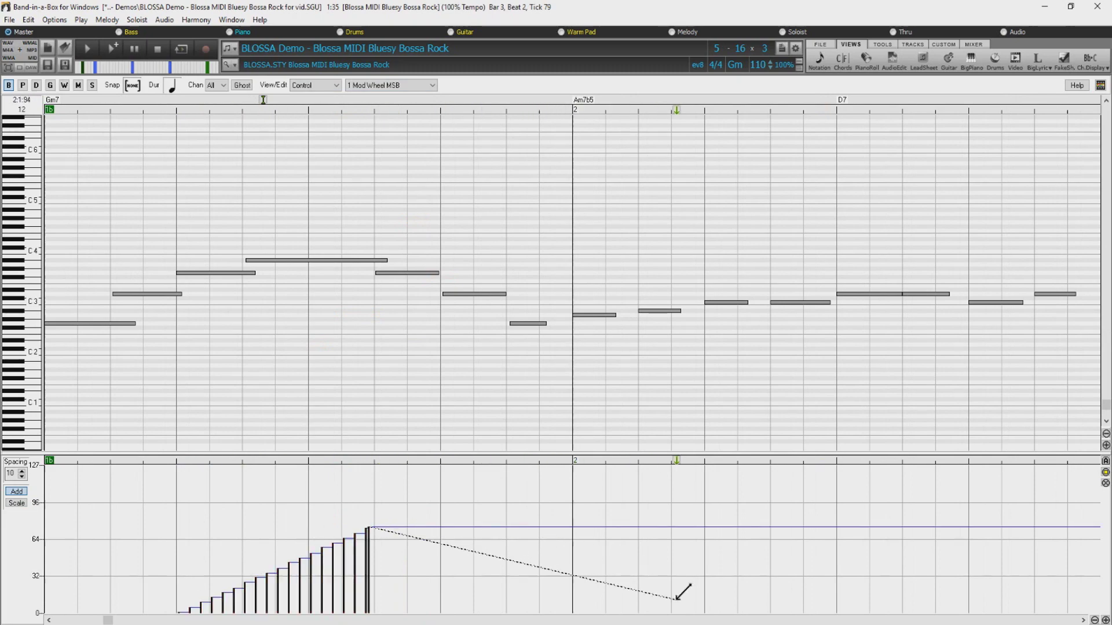
left_click(676, 599)
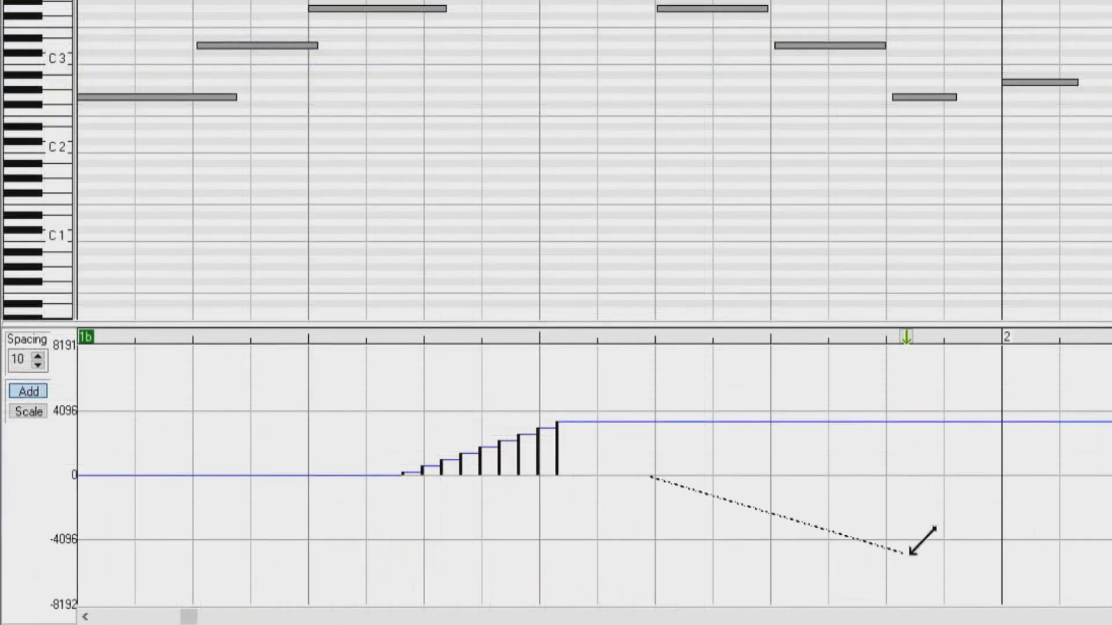
left_click(947, 561)
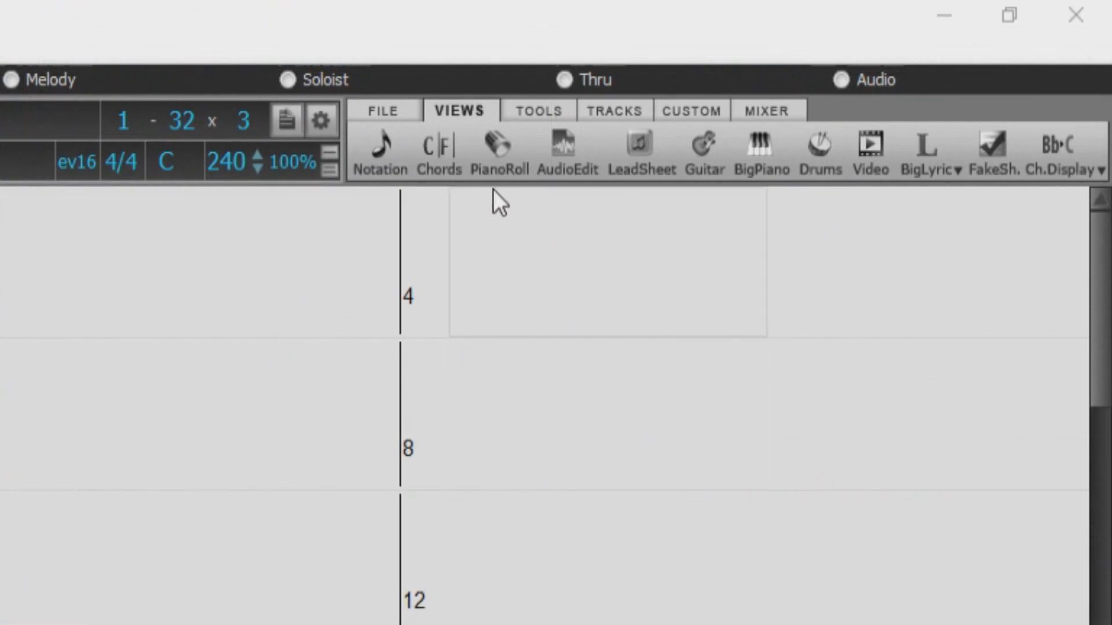
Open and close the Piano Roll in the main window, and open the Moveable Piano Roll Window, repositioning it over the chord sheet.
left_click(505, 148)
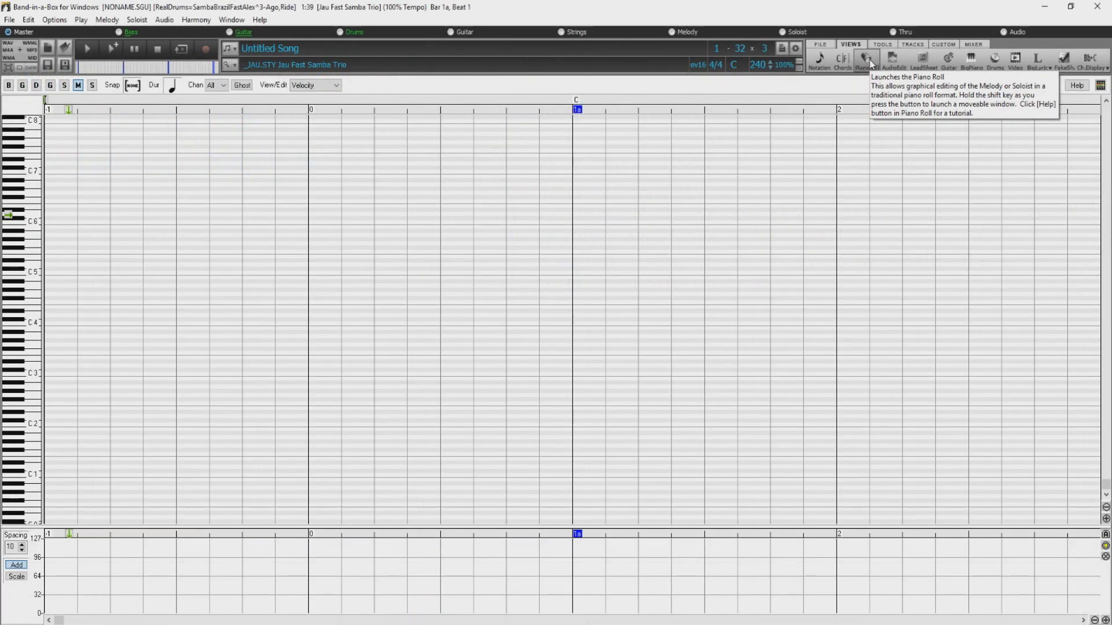
left_click(867, 59)
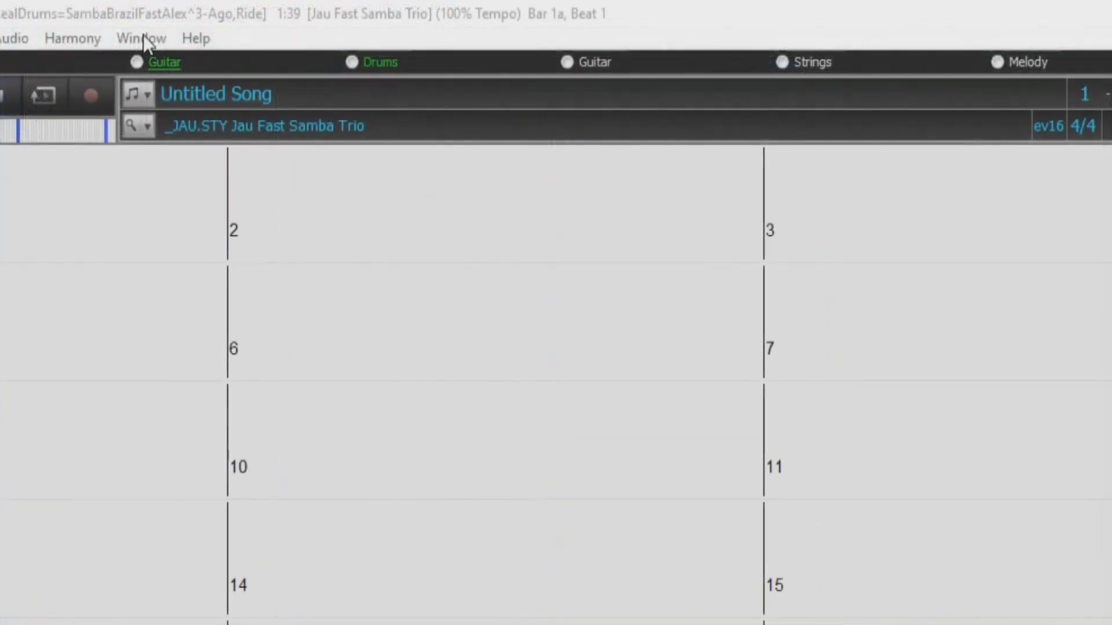
left_click(141, 36)
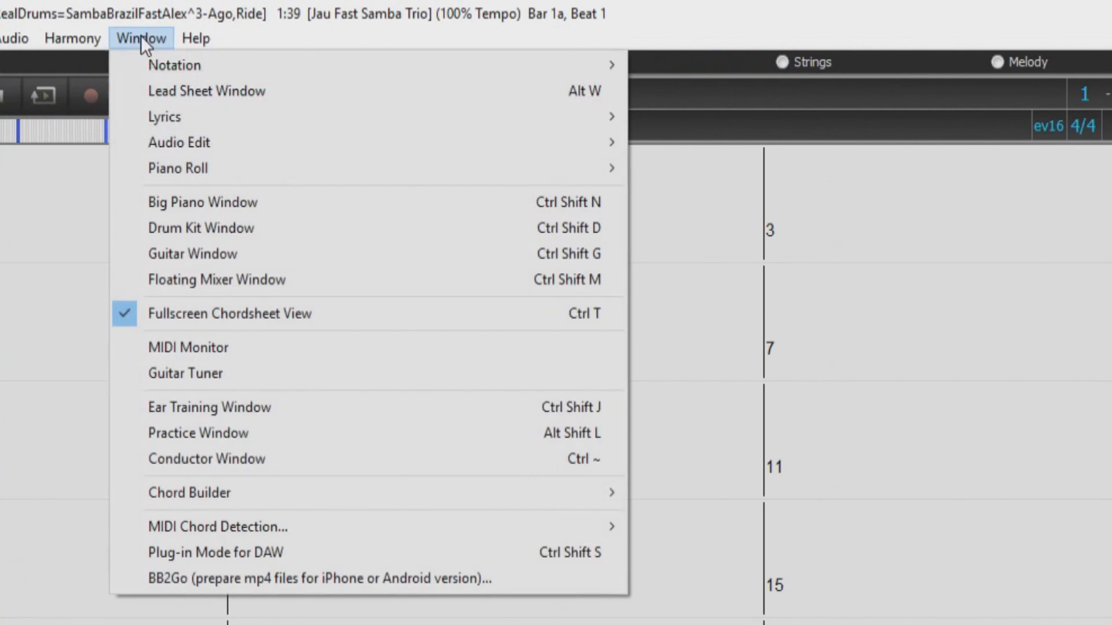
mouse_move(182, 166)
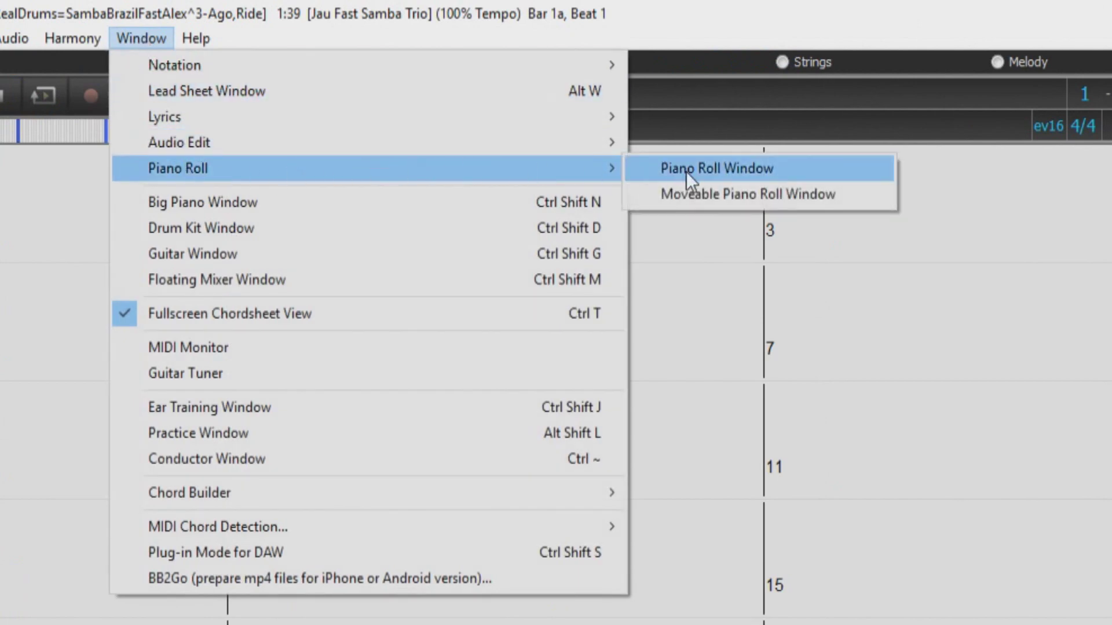
left_click(717, 196)
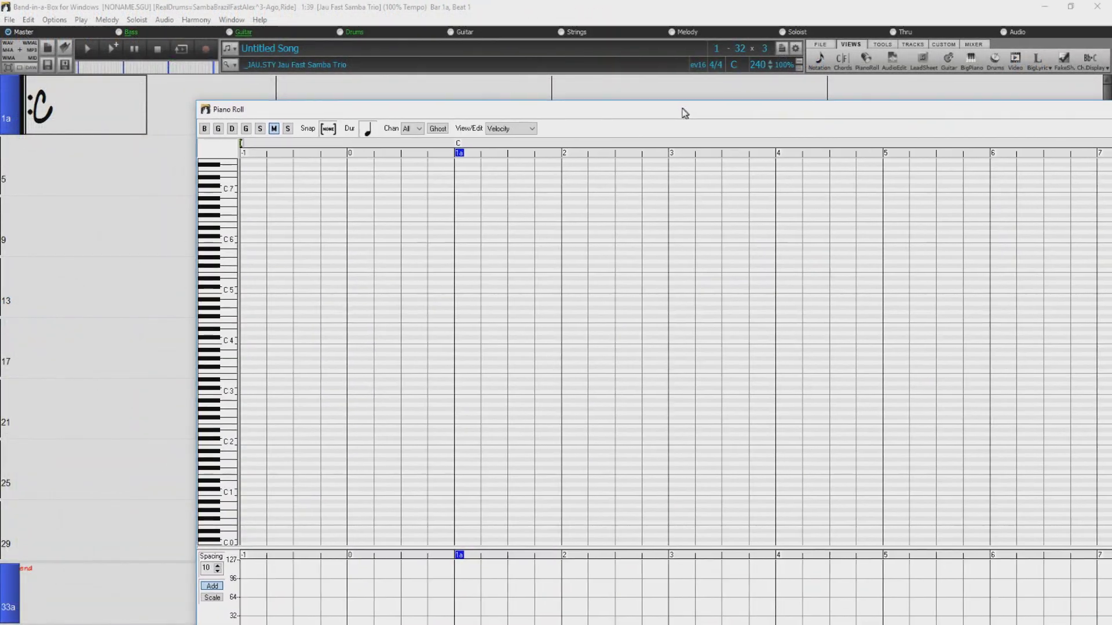
left_click_drag(685, 113, 509, 102)
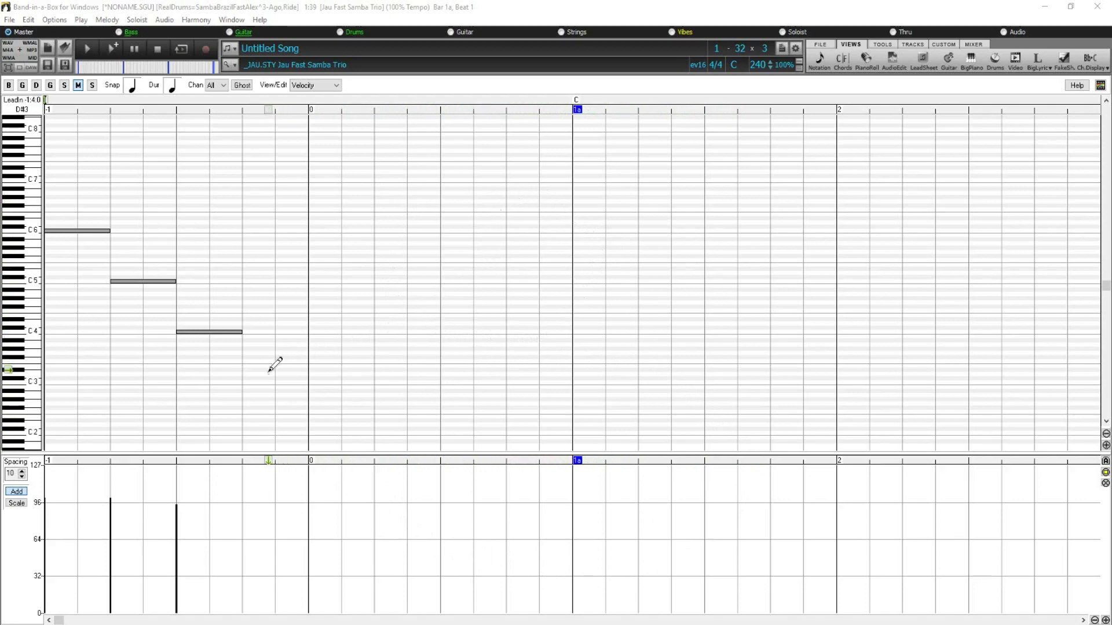
Add a C3 note on beat 4 of the lead-in bar and delete it, and lengthen the C6, C5 and C4 notes to three beats each.
left_click(246, 382)
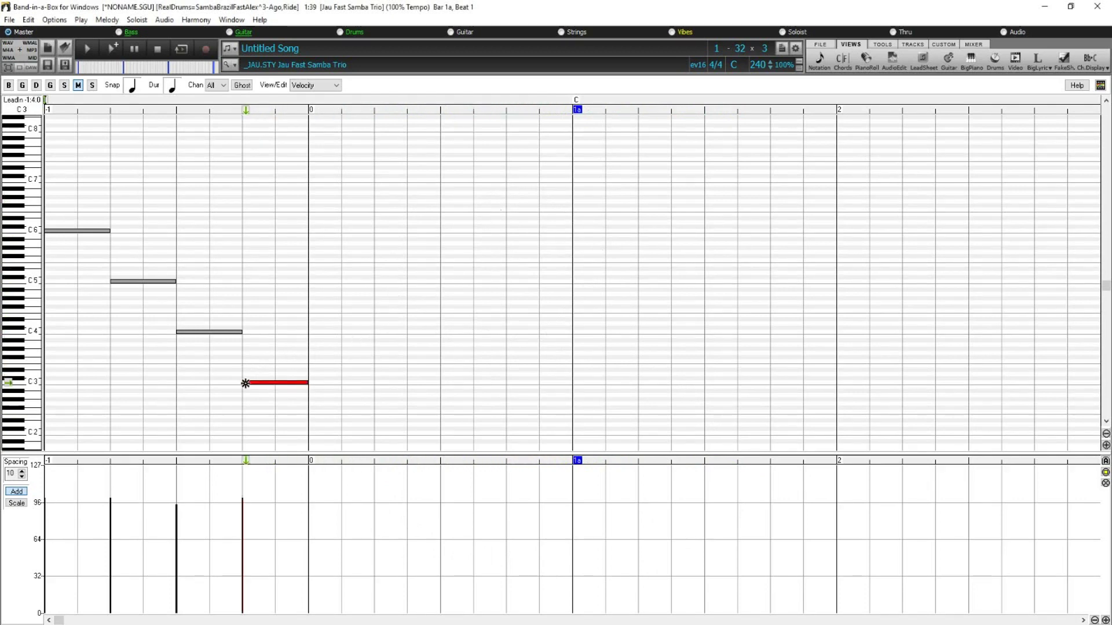
key("Delete")
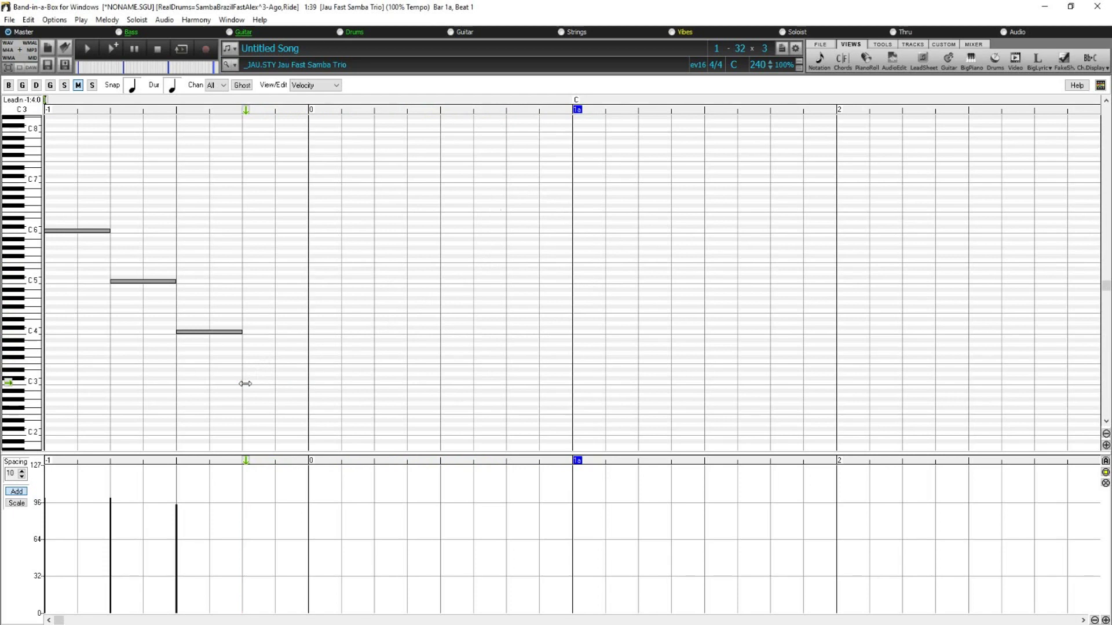
left_click_drag(49, 188, 271, 348)
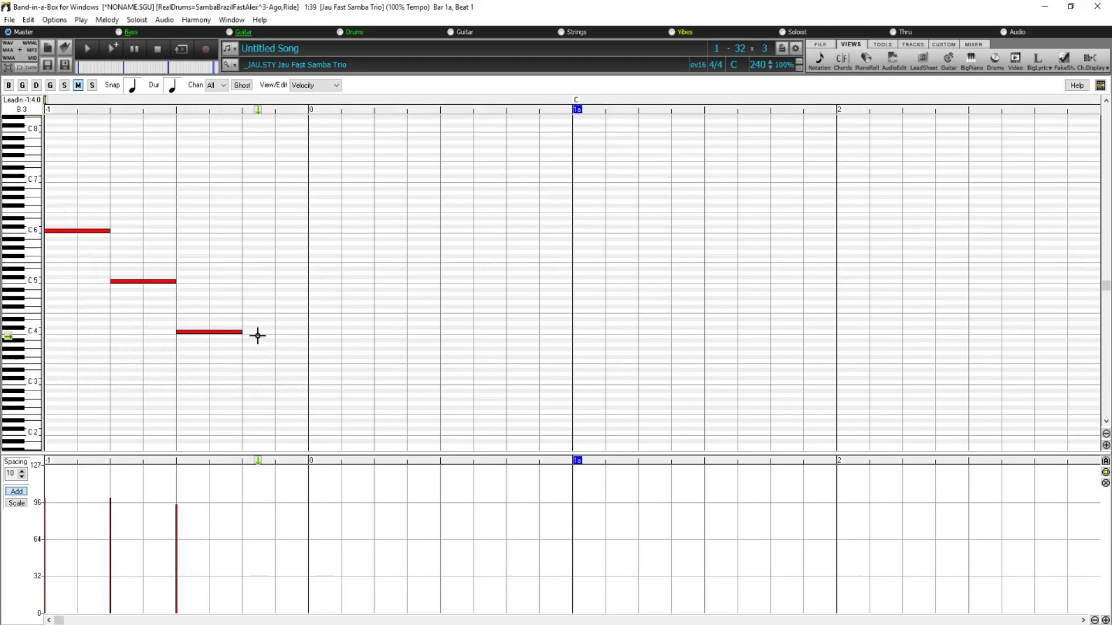
left_click_drag(242, 331, 373, 343)
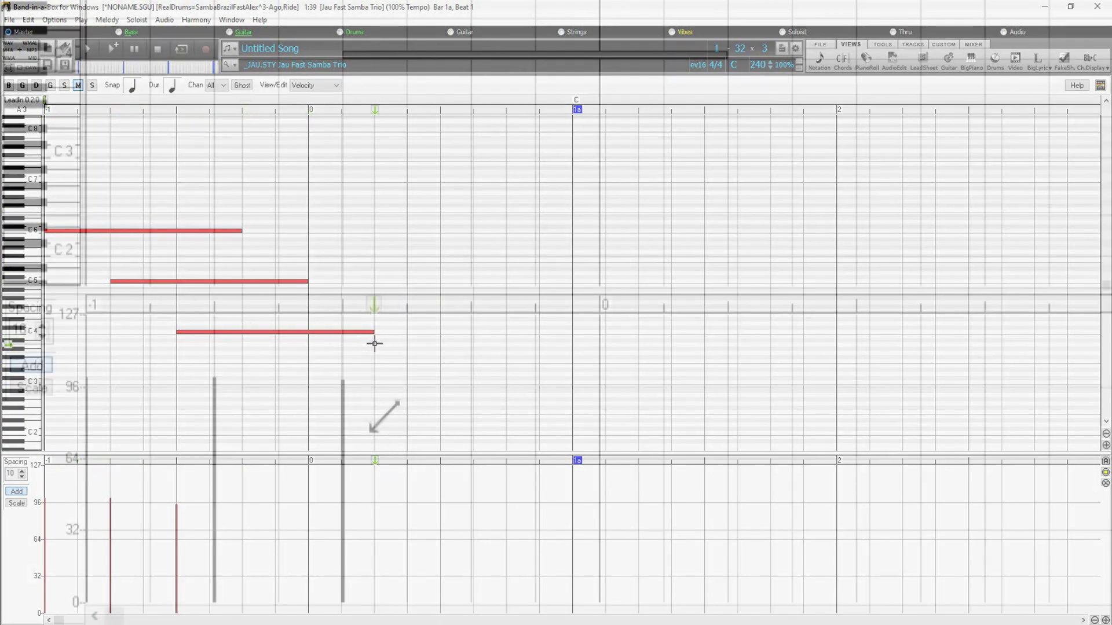
Draw a rising velocity line across the lead-in notes, giving the second note about 50 and the third about 73.
left_click(138, 503)
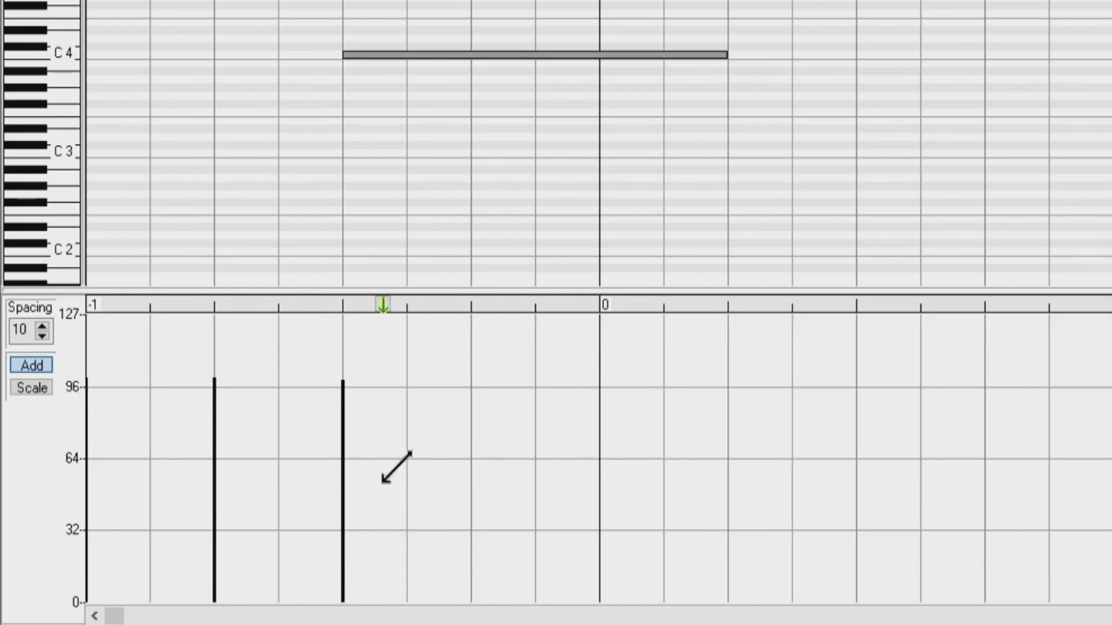
left_click_drag(171, 511, 426, 398)
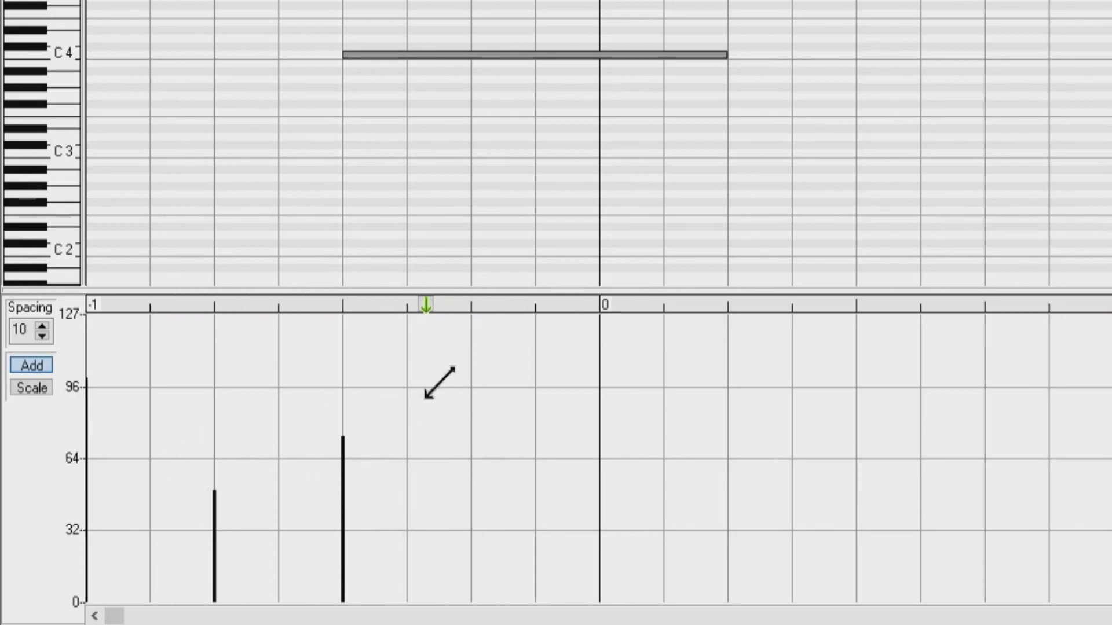
scroll(348, 417, "down", 1)
left_click_drag(286, 456, 602, 457)
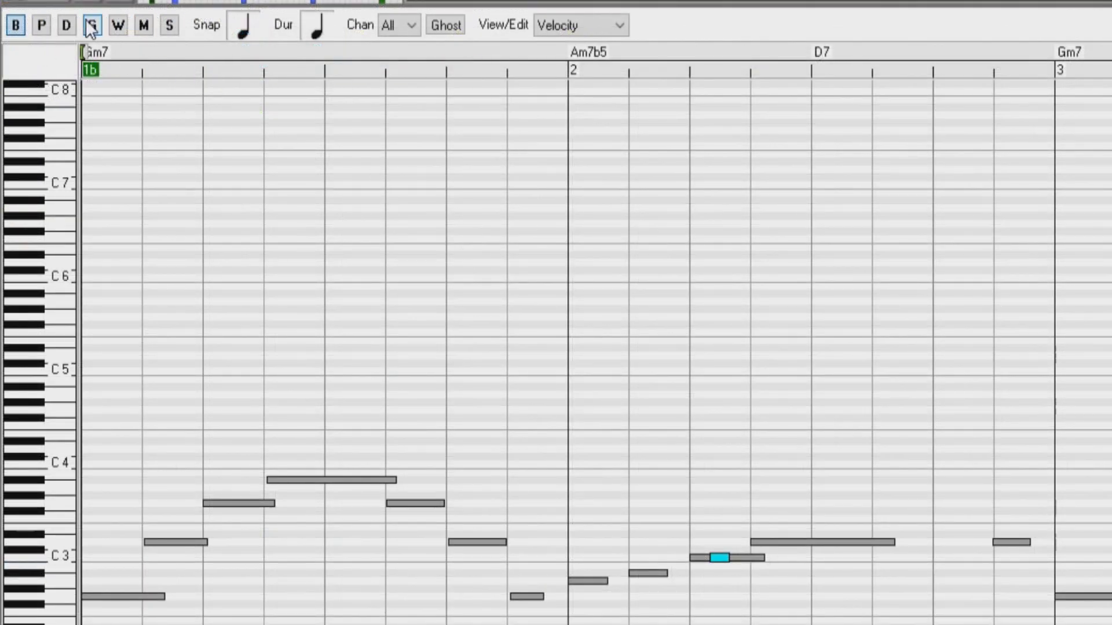
Switch to the Piano track and, with Snap set to a quarter note, move the highlighted A5 note onto beat 3 of bar 1.
left_click(16, 25)
left_click(41, 29)
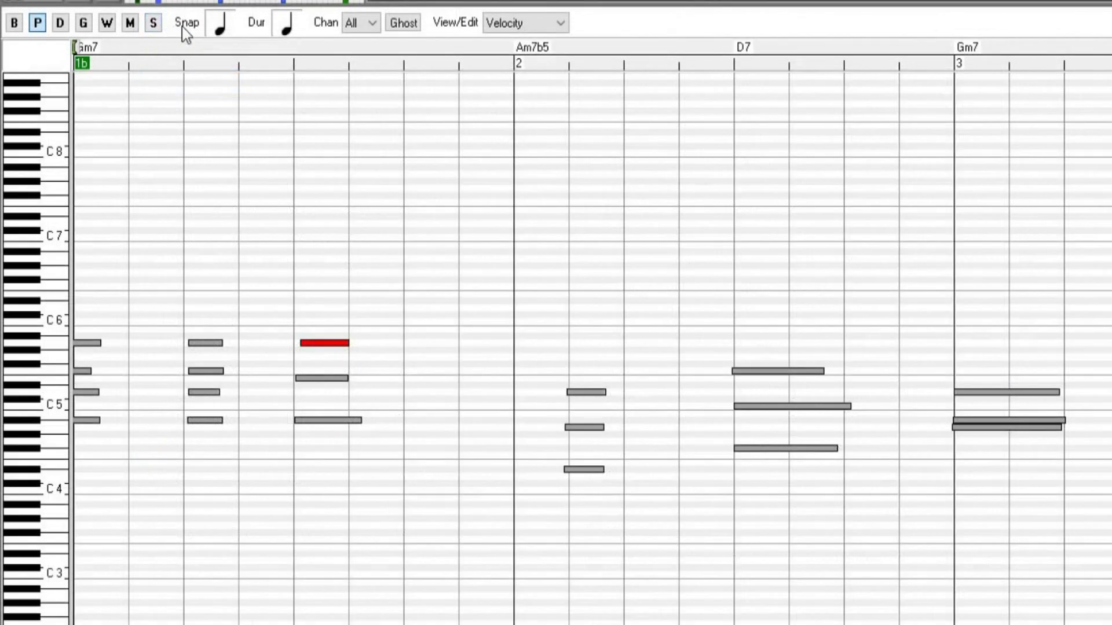
left_click(220, 23)
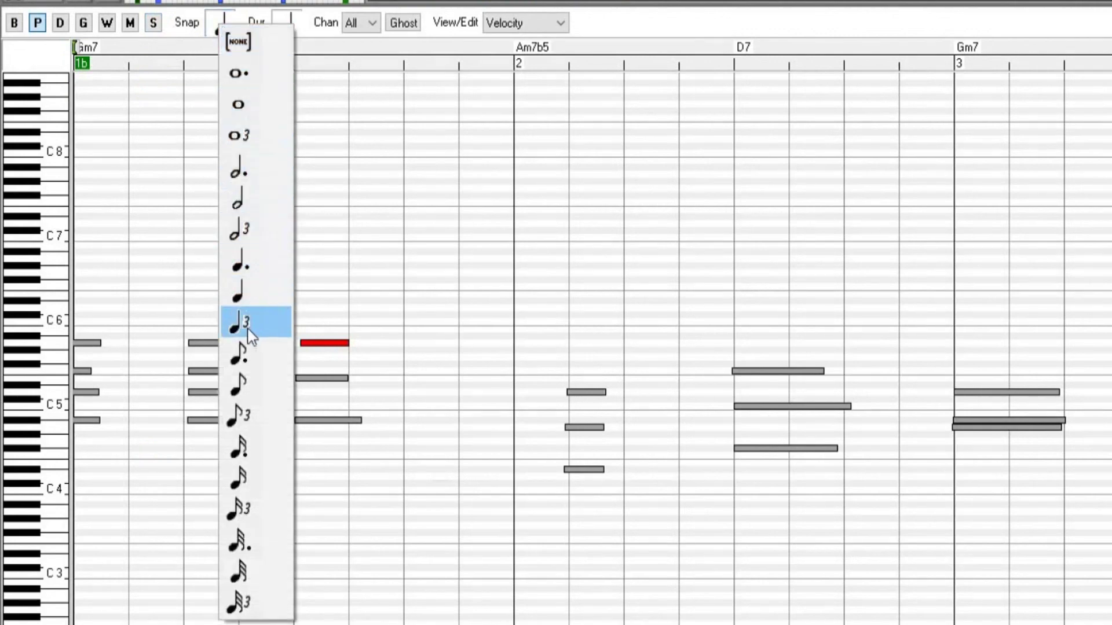
left_click(255, 296)
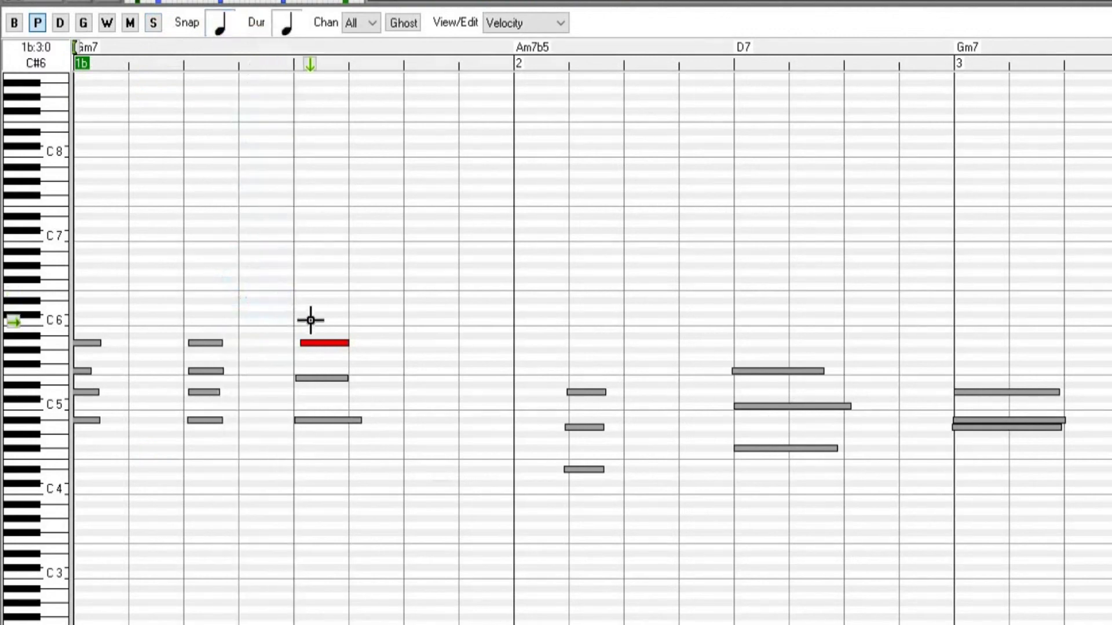
mouse_move(316, 343)
left_mouse_down()
mouse_move(419, 343)
mouse_move(318, 342)
left_mouse_up()
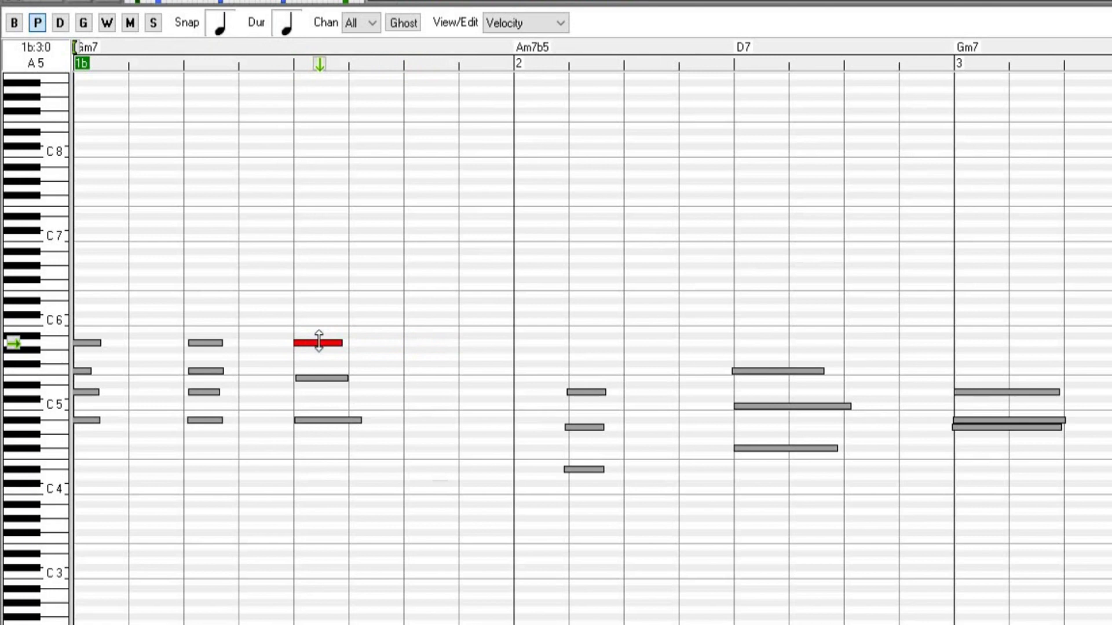
Insert a quarter-length C6 note on beat 4 of bar 1 in the Piano track.
left_click(408, 322)
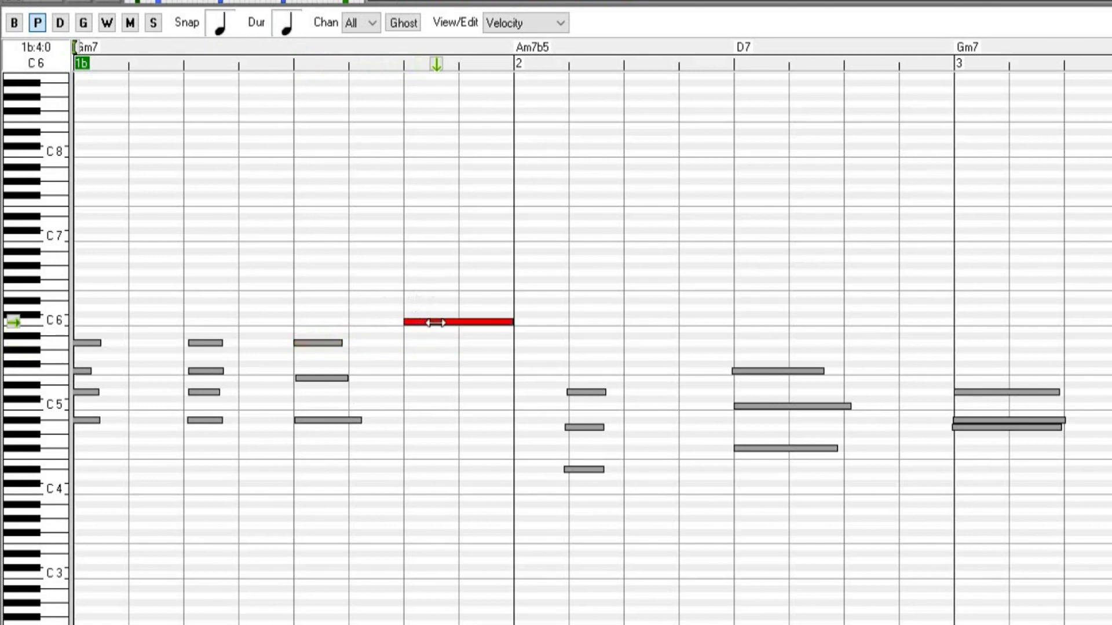
left_click(221, 24)
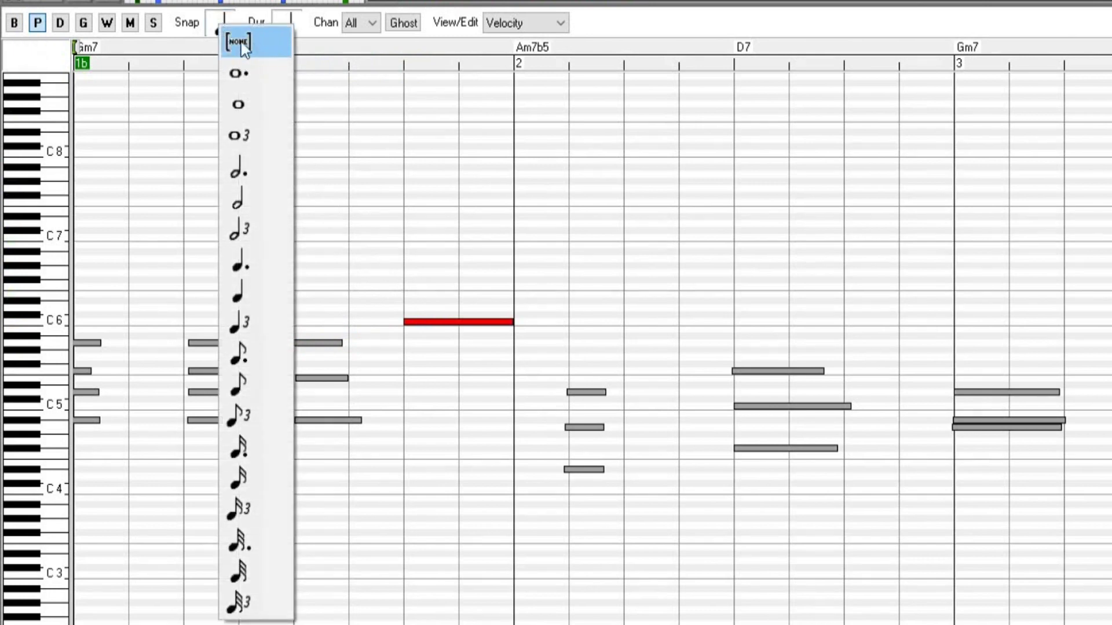
left_click(189, 26)
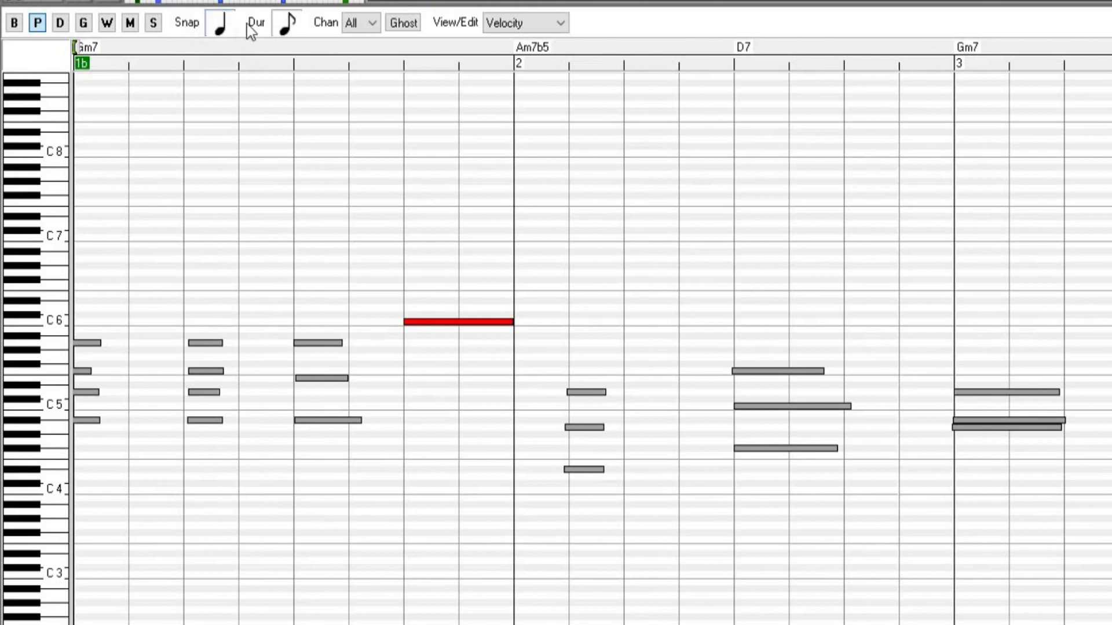
Set the insert duration to a quarter note and add an F7 note on beat 4 of bar 1.
left_click(285, 28)
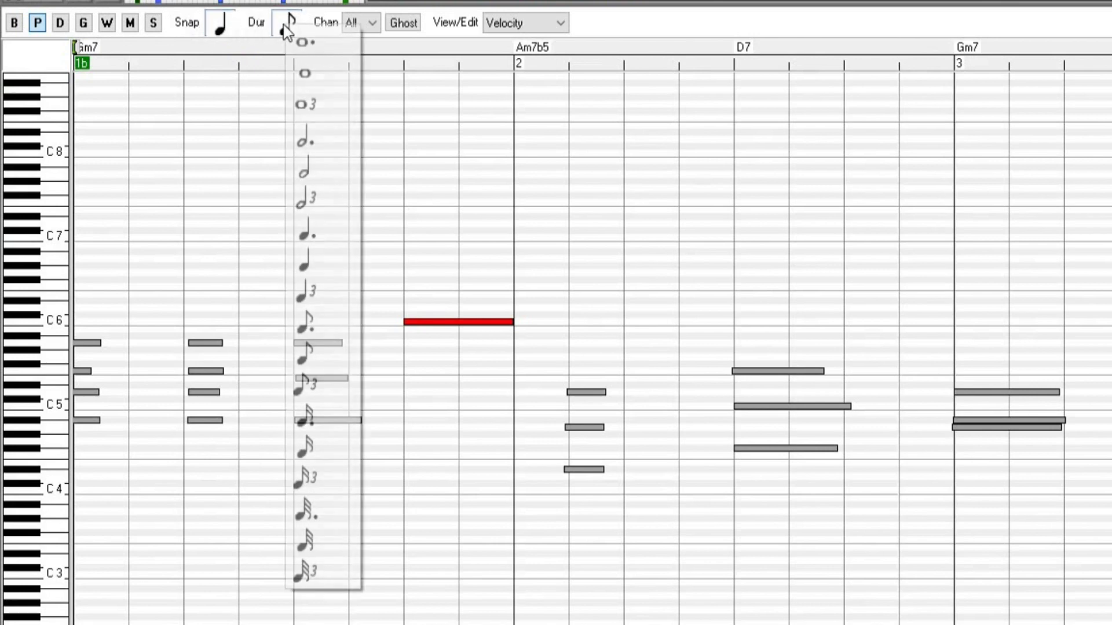
left_click(316, 264)
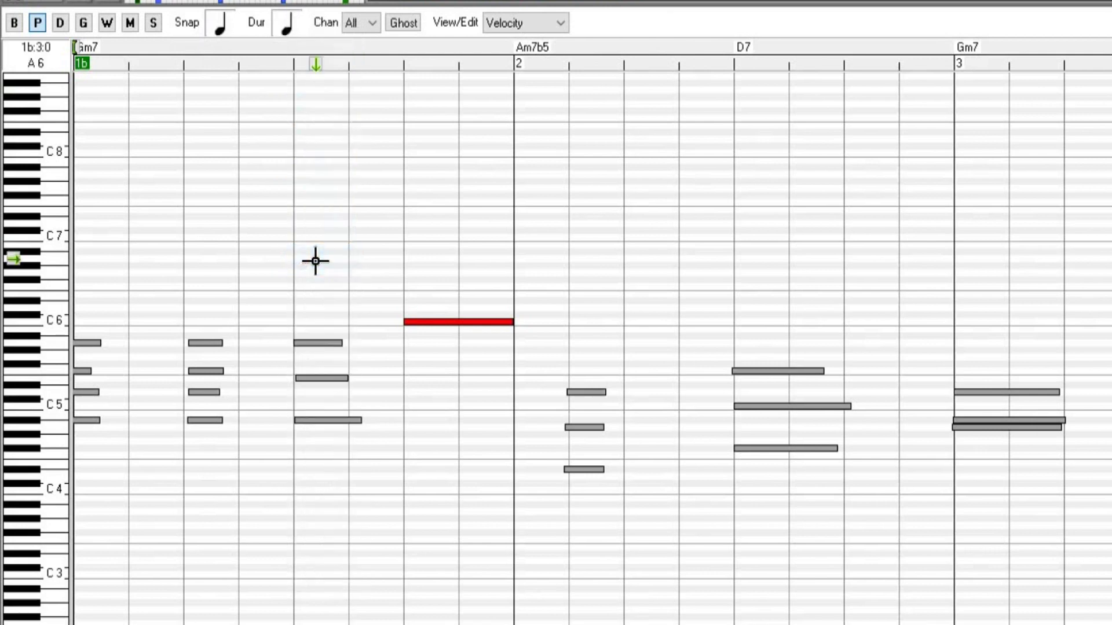
left_click(407, 204)
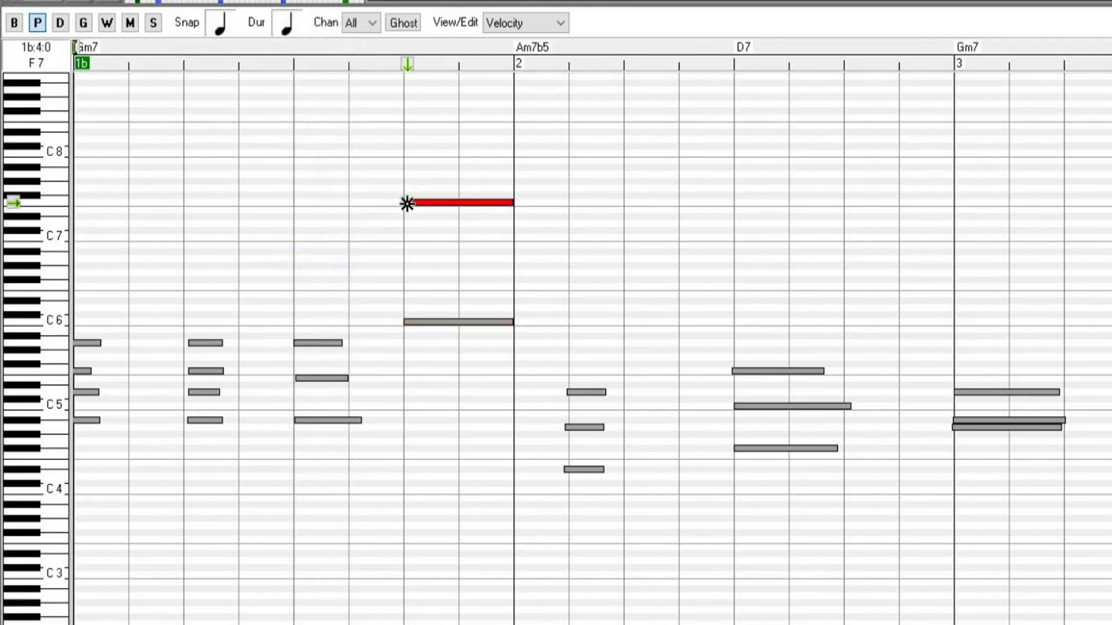
Set the insert duration to an eighth note and add an F7 note on beat 2 of bar 2.
left_click(286, 25)
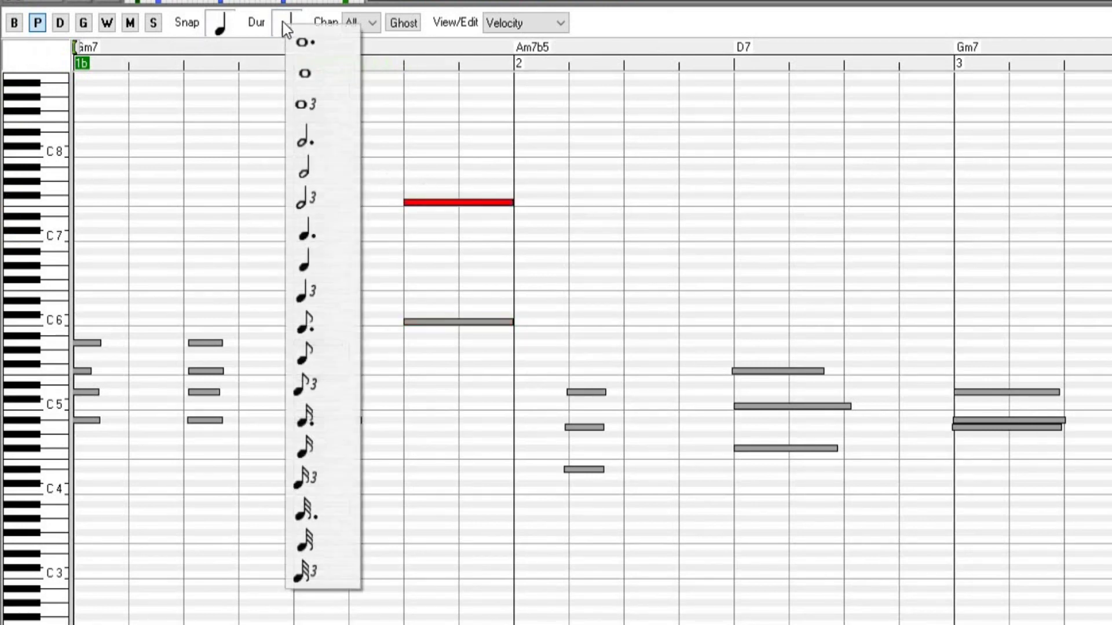
left_click(322, 359)
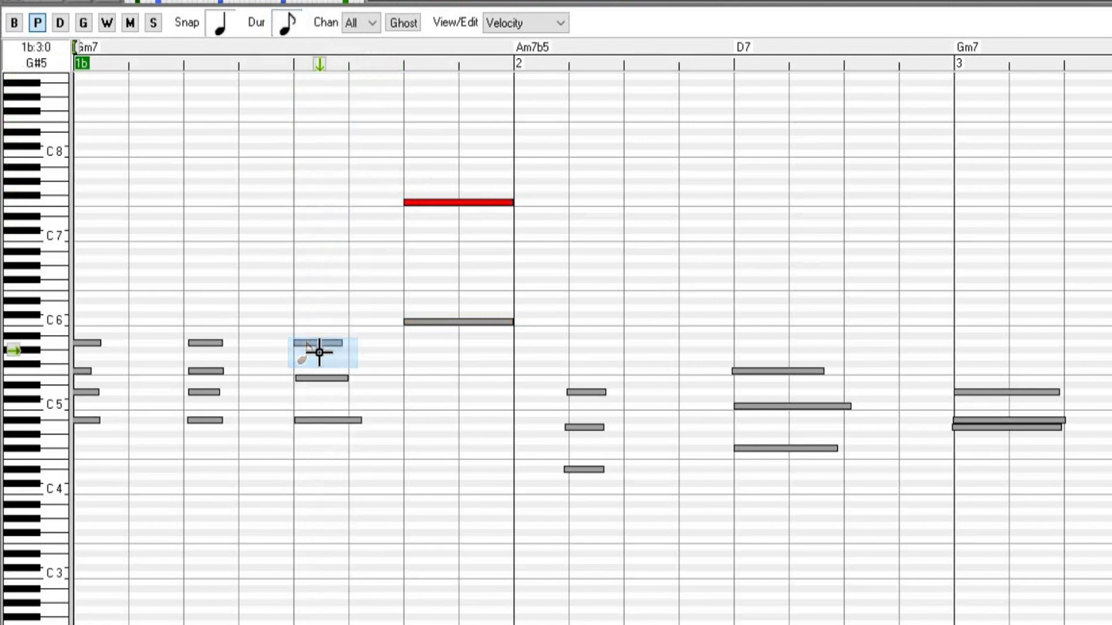
left_click(630, 202)
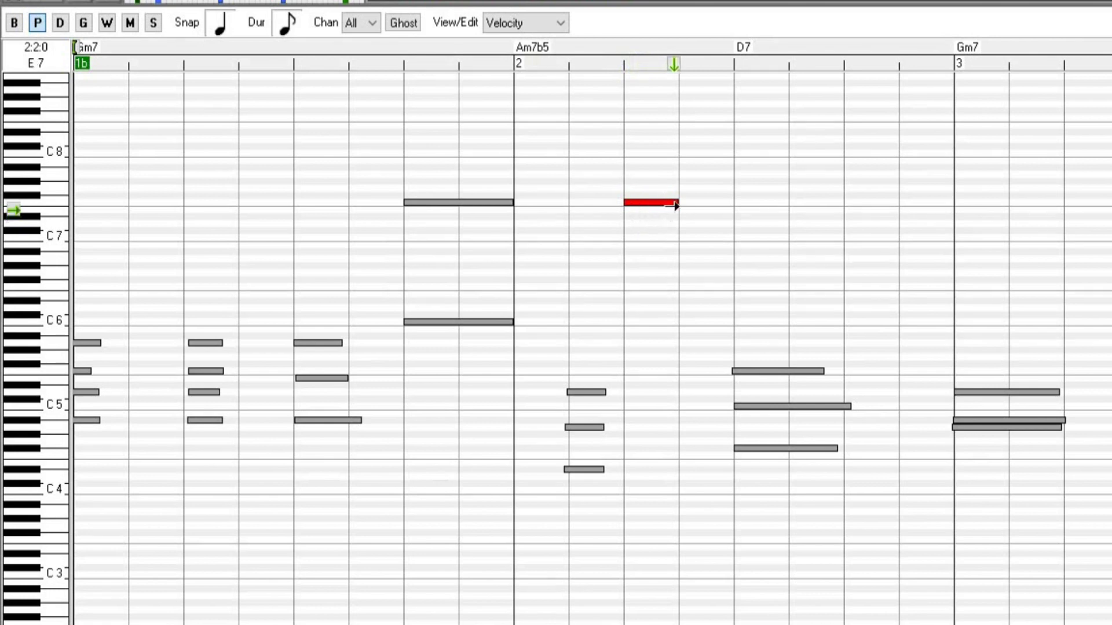
Stretch the bar 2 F7 note to beat 4, and shorten it to end at beat 3.
left_click_drag(677, 204, 801, 203)
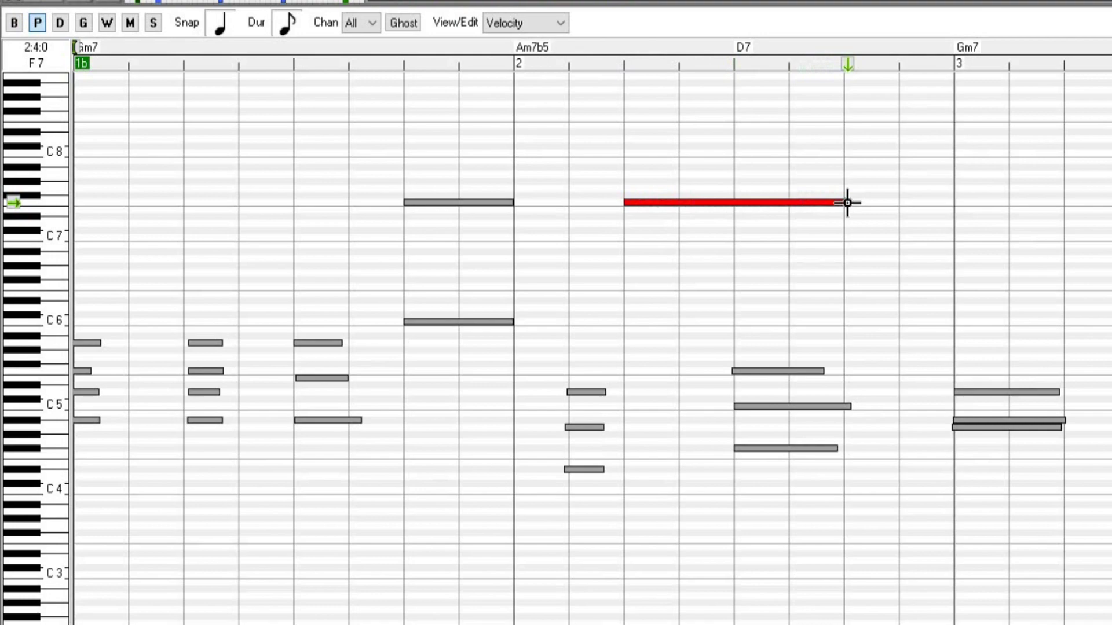
left_click_drag(847, 203, 721, 202)
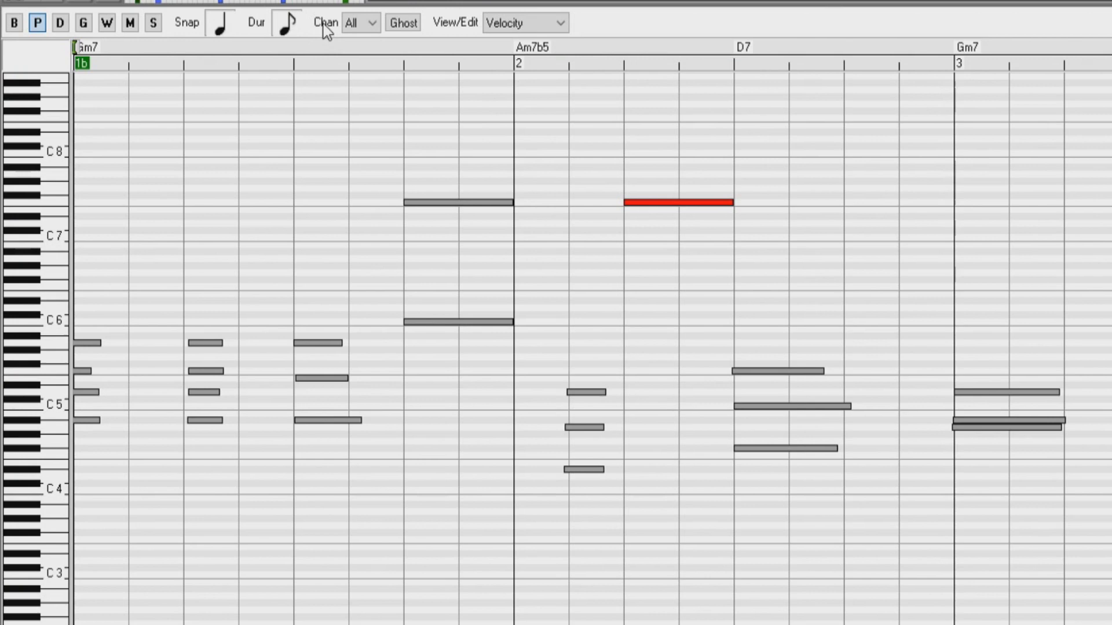
Filter the Piano track's notes to show only MIDI channel 2.
left_click(371, 24)
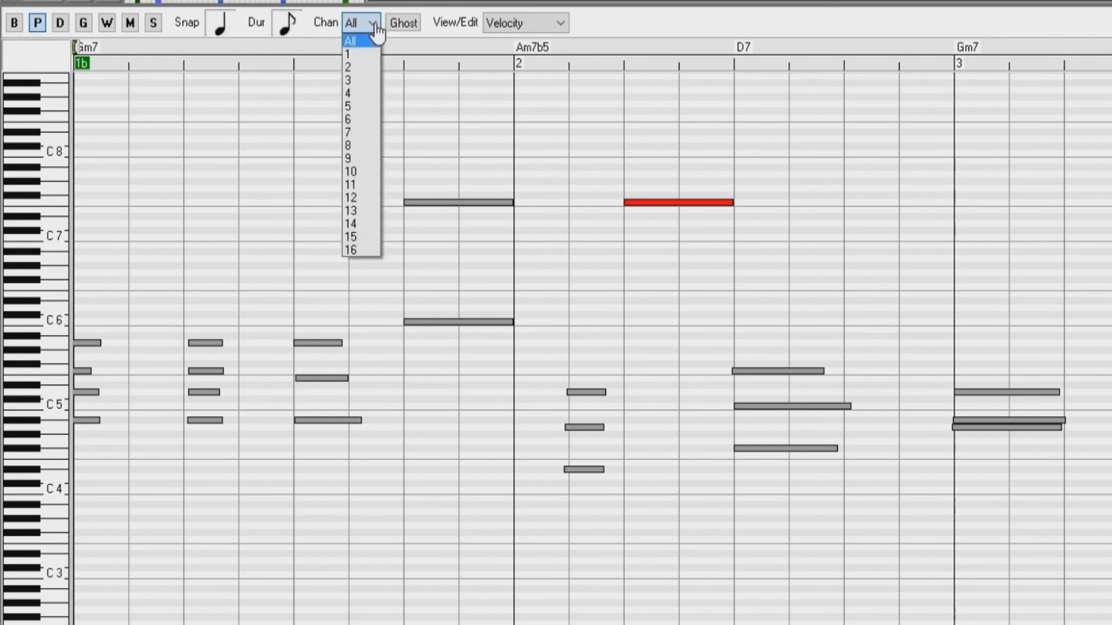
left_click(364, 69)
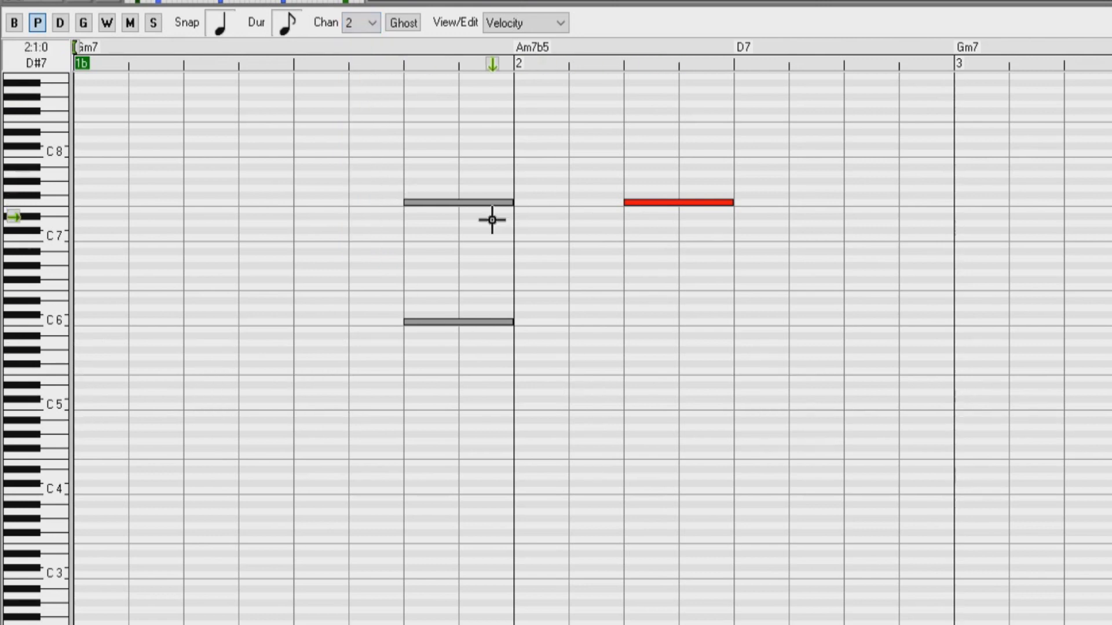
Show the notes of all channels, filter to channel 2 again, and display the other channels' notes as ghost notes.
left_click(372, 24)
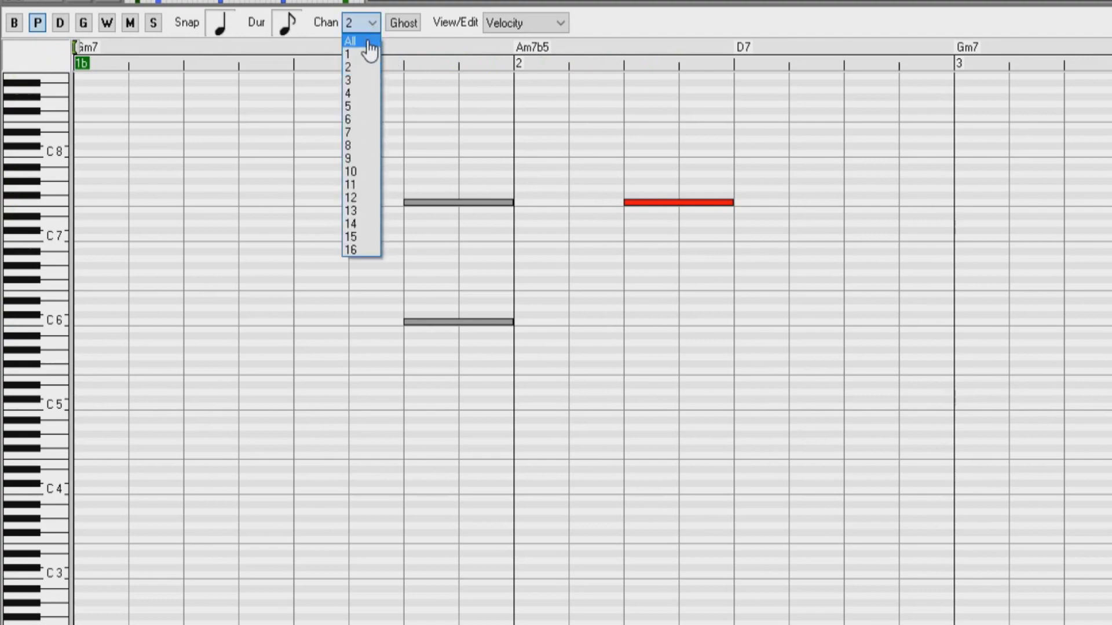
left_click(369, 46)
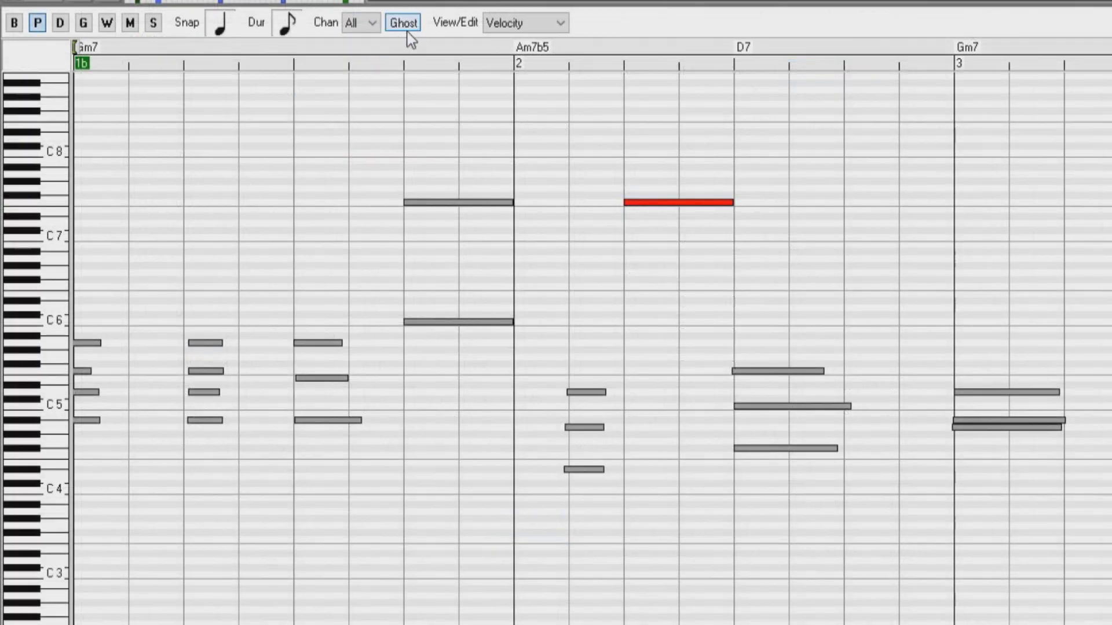
left_click(373, 24)
left_click(360, 68)
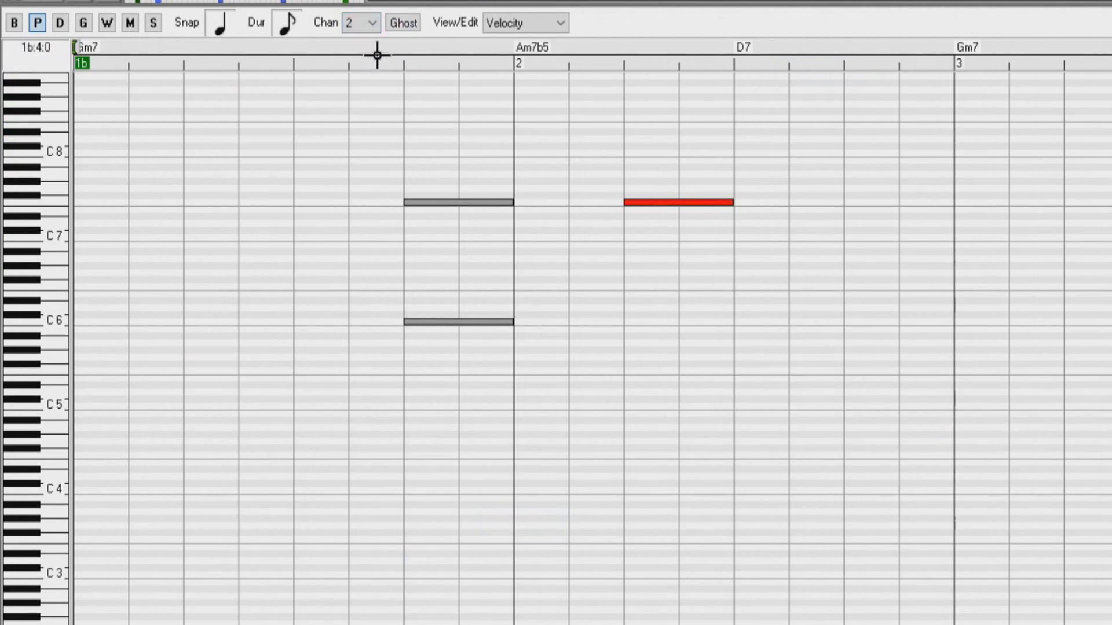
left_click(404, 23)
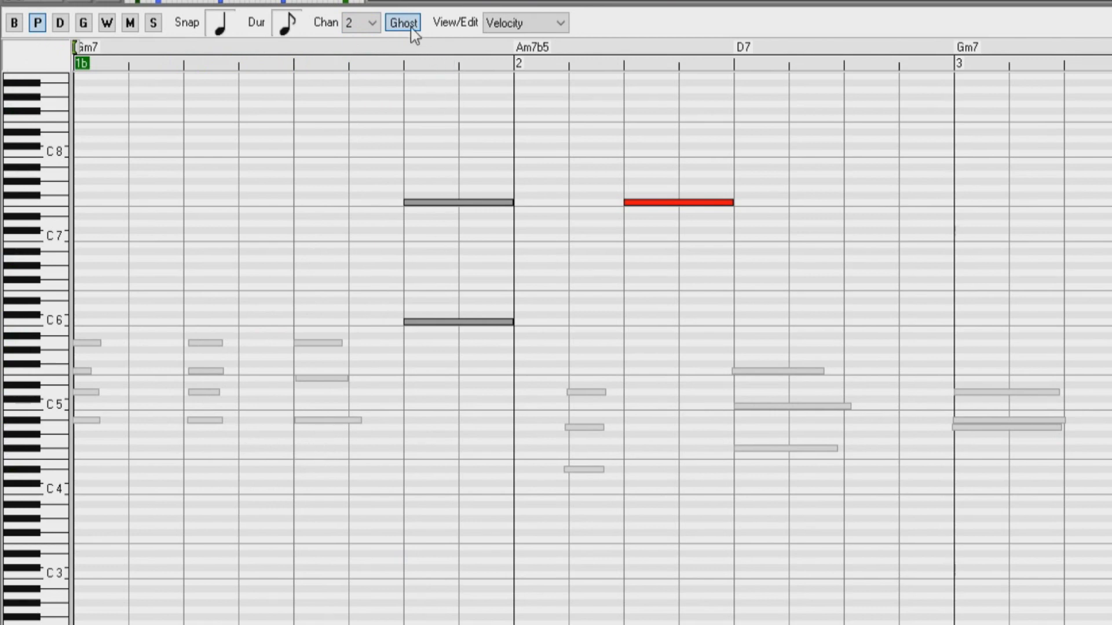
Reset the channel filter to All and clear the note selection.
left_click(372, 23)
left_click(374, 40)
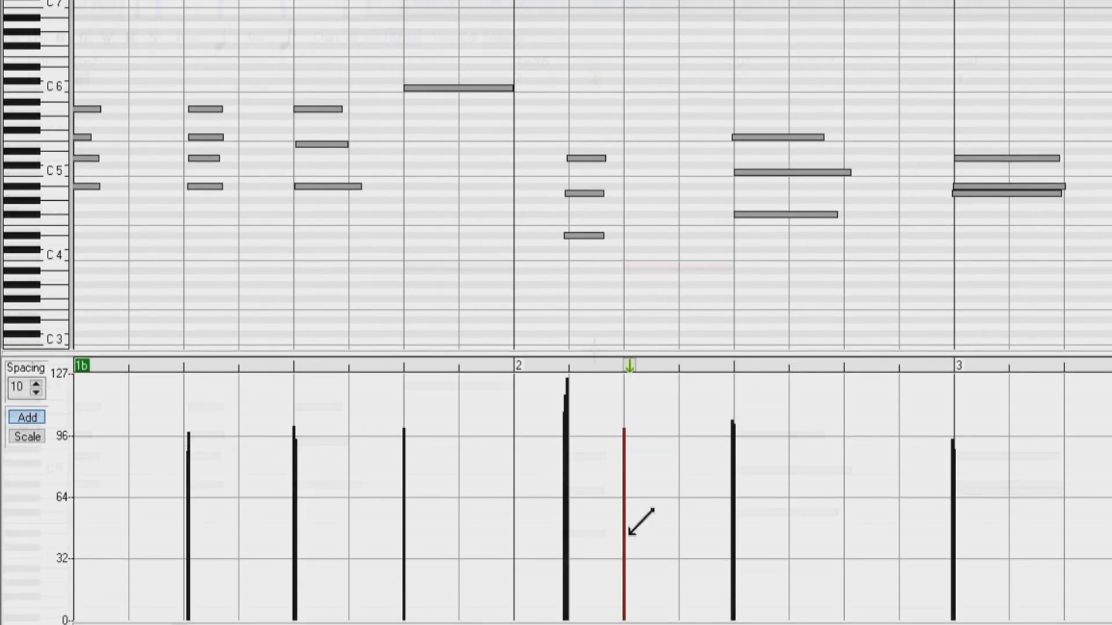
left_click(560, 39)
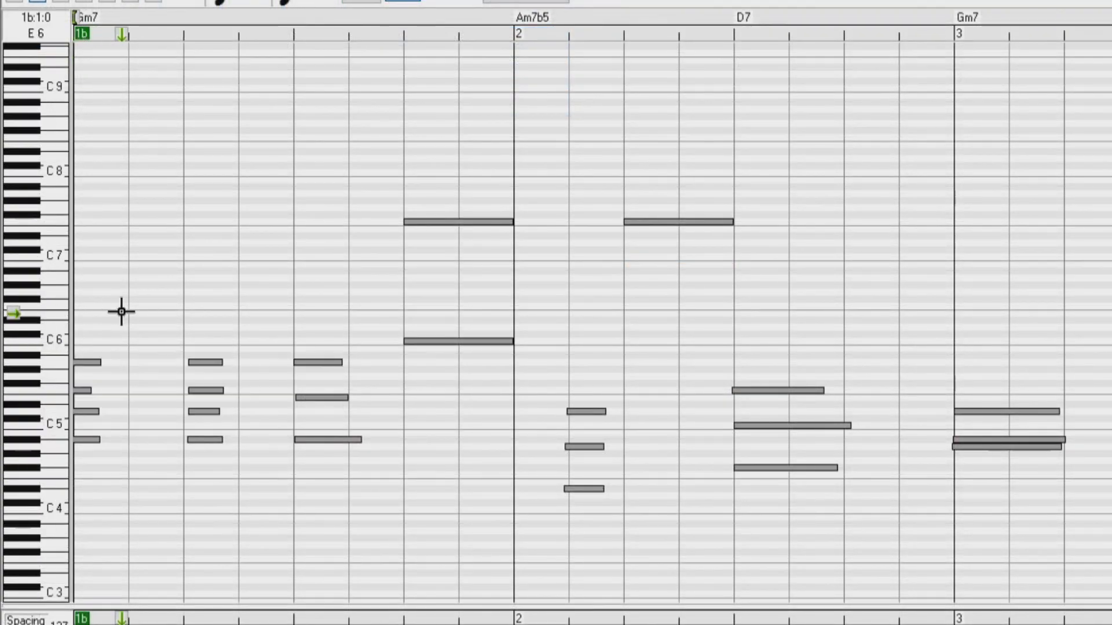
Select the A5 notes by their piano key, extend the selection down to A4, and add the C6 note.
left_click(53, 353)
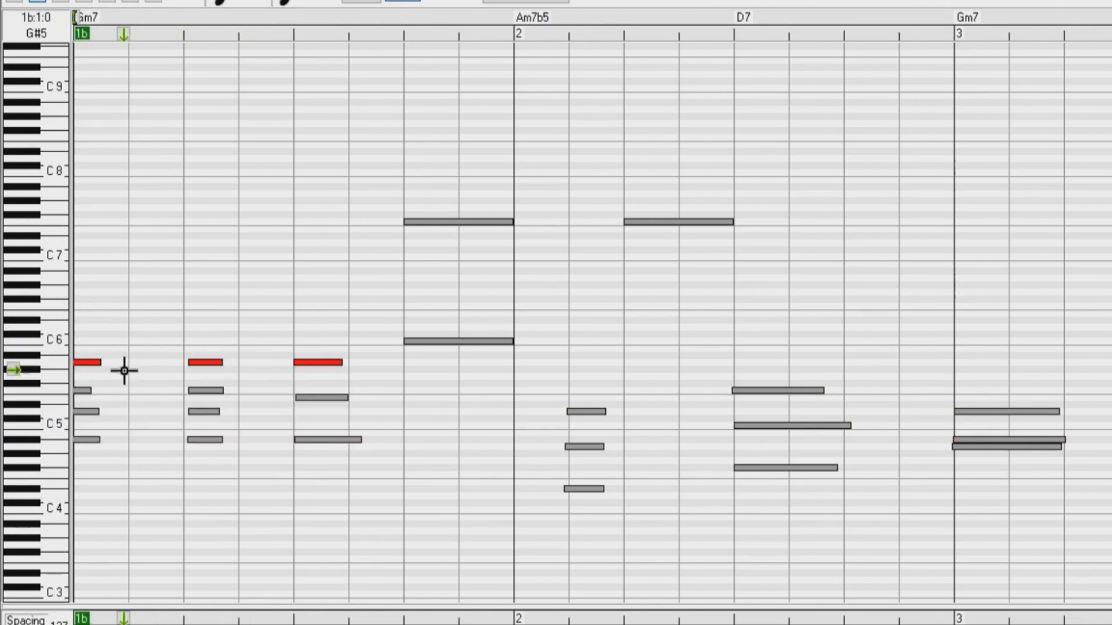
left_click_drag(70, 355, 62, 446)
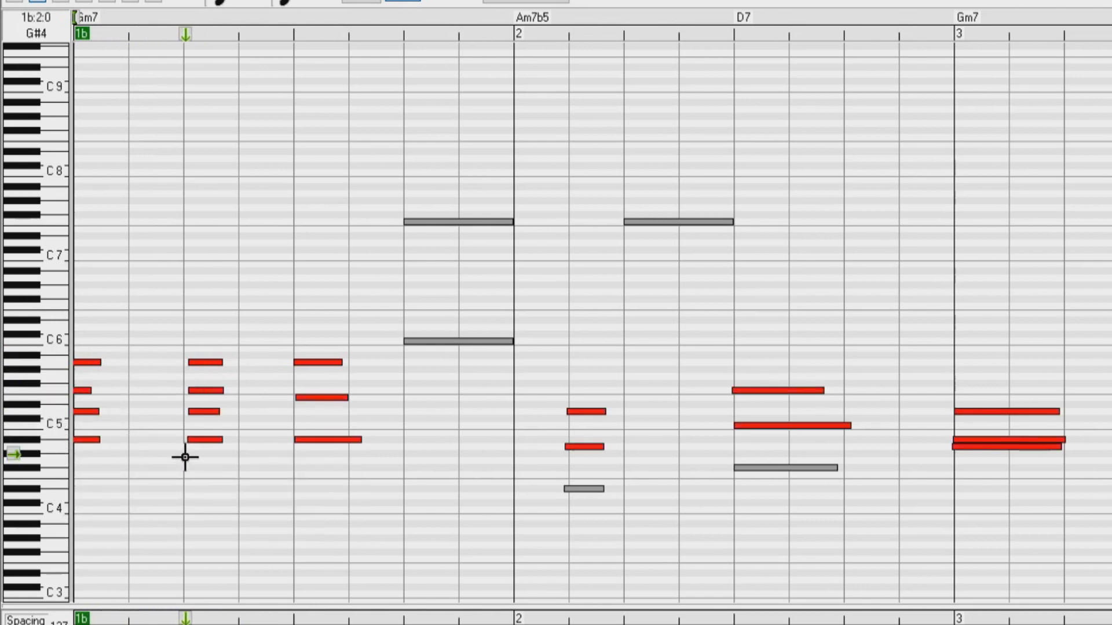
left_click_drag(64, 370, 65, 318)
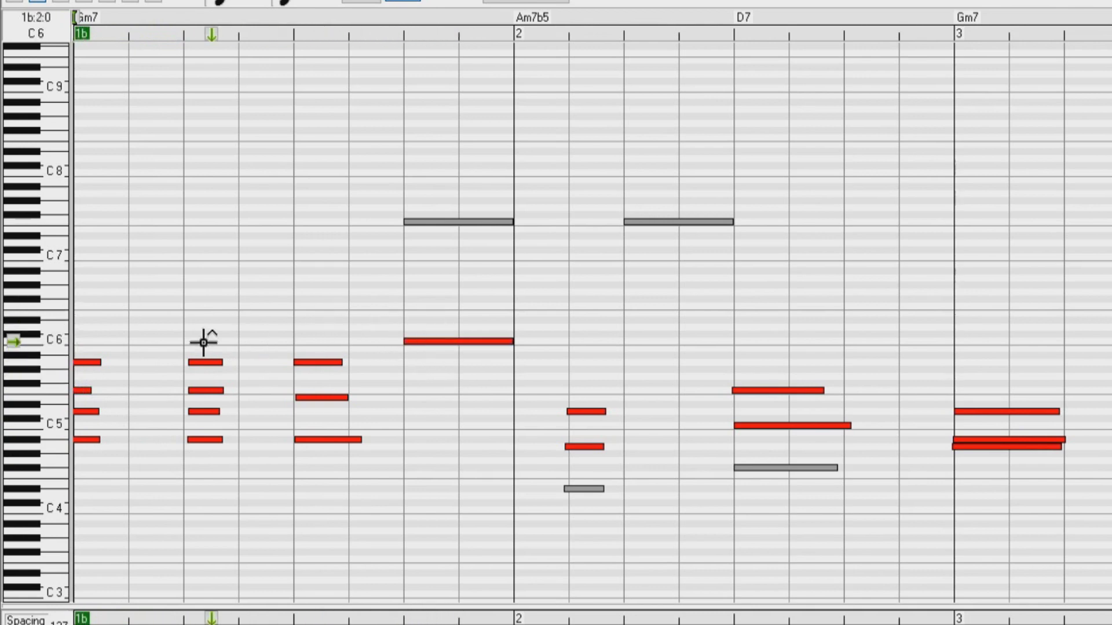
left_click(64, 341)
left_click_drag(65, 344, 65, 399)
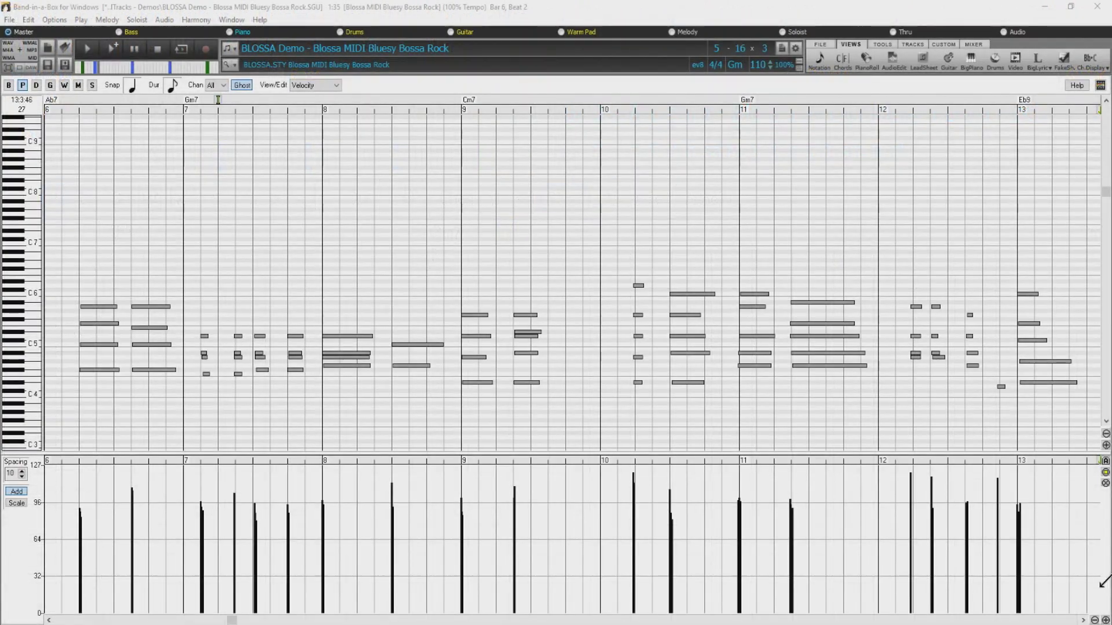
Zoom the piano roll in horizontally by three levels and zoom back out by three levels.
left_click(1105, 620)
left_click(1106, 620)
left_click(1106, 621)
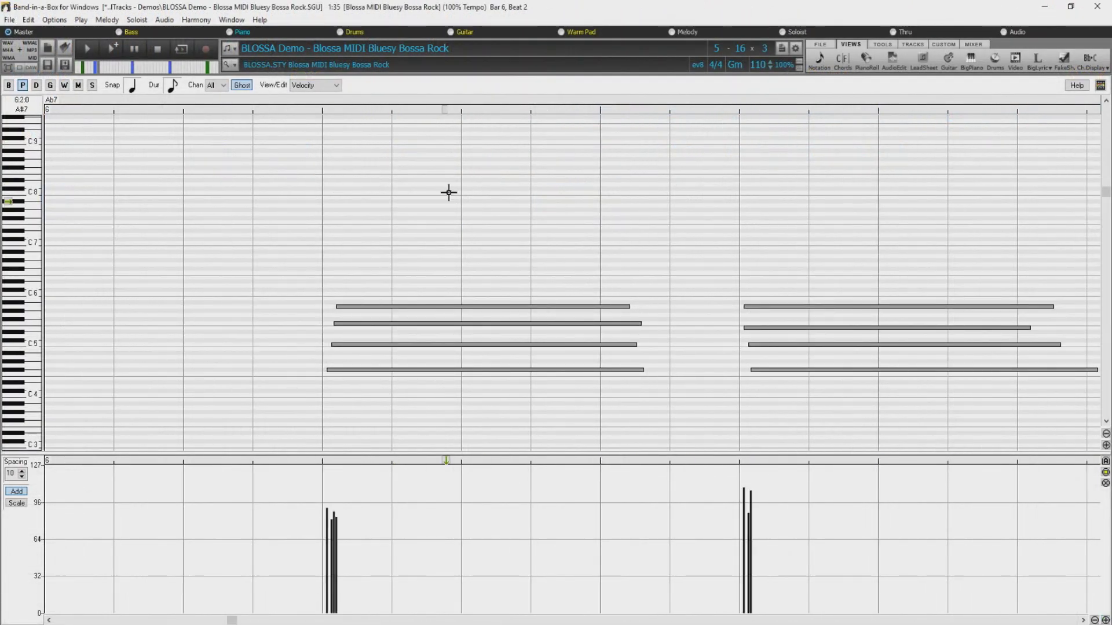
left_click(1094, 621)
left_click(1094, 620)
left_click(1094, 620)
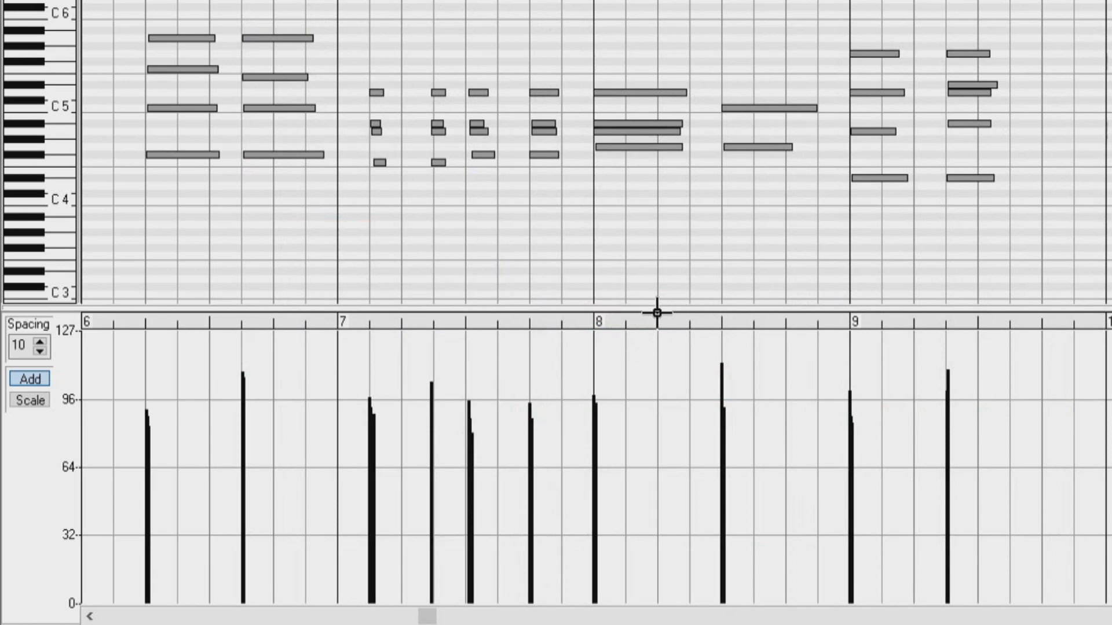
Adjust the divider between the note and velocity panes, and zoom the notes in vertically.
left_click_drag(678, 311, 677, 301)
left_click_drag(677, 253, 658, 291)
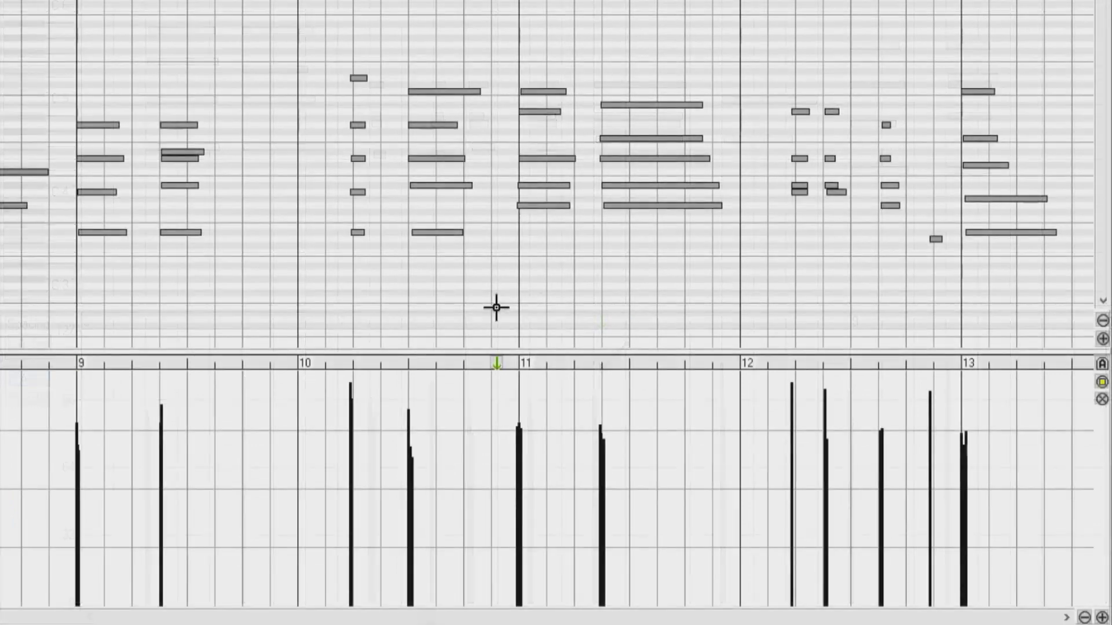
left_click(1102, 339)
left_click(1102, 339)
left_click(1103, 339)
left_click(1103, 339)
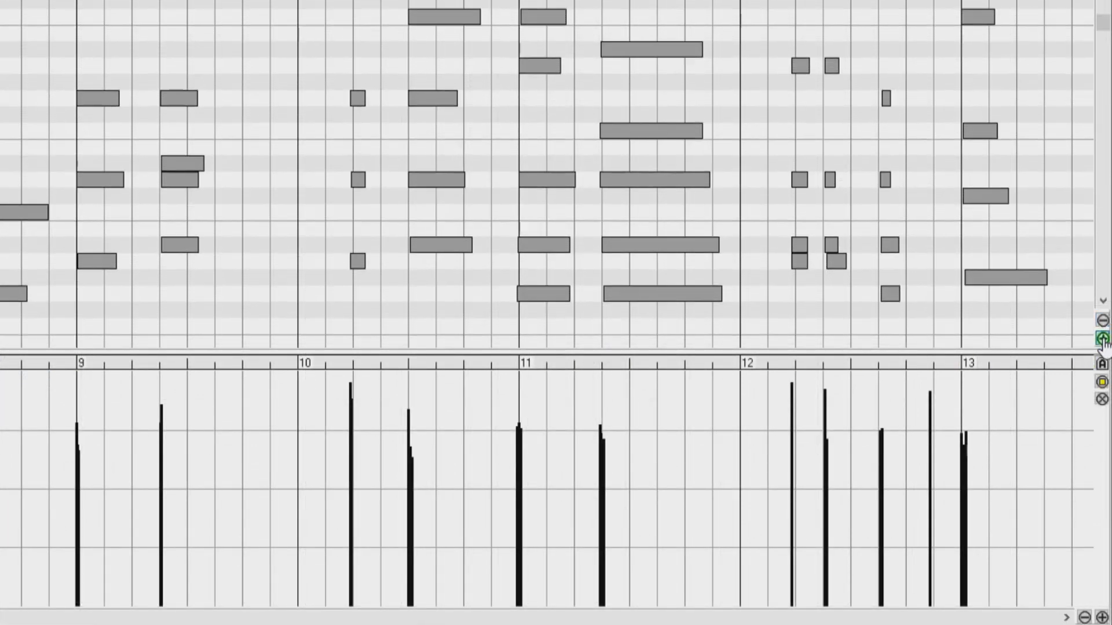
left_click(1102, 338)
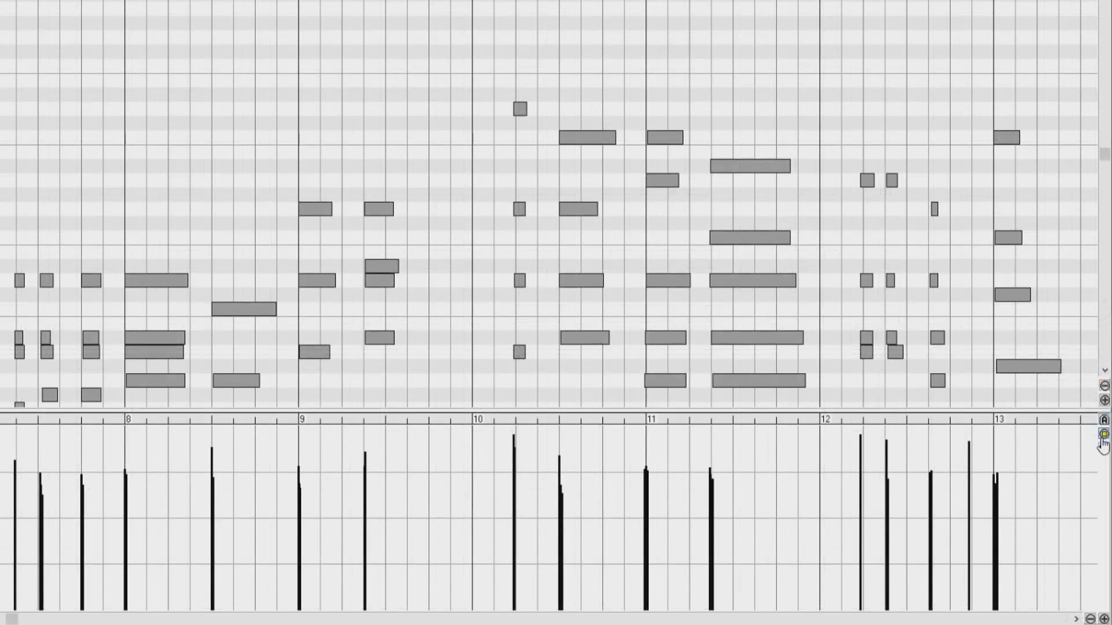
Zoom the piano roll's time axis in by four levels.
left_click(1104, 619)
left_click(1104, 619)
left_click(1103, 618)
left_click(1104, 619)
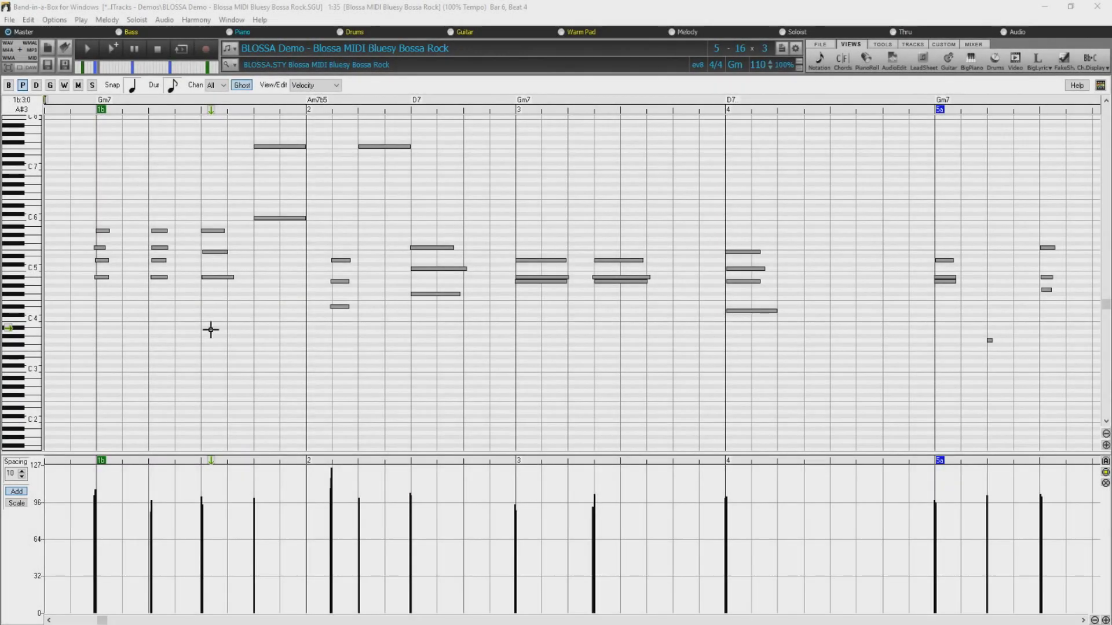
Select the notes from C6 down in bars 1 and 2, zoom to them and back, and view the entire track.
left_click_drag(77, 179, 477, 380)
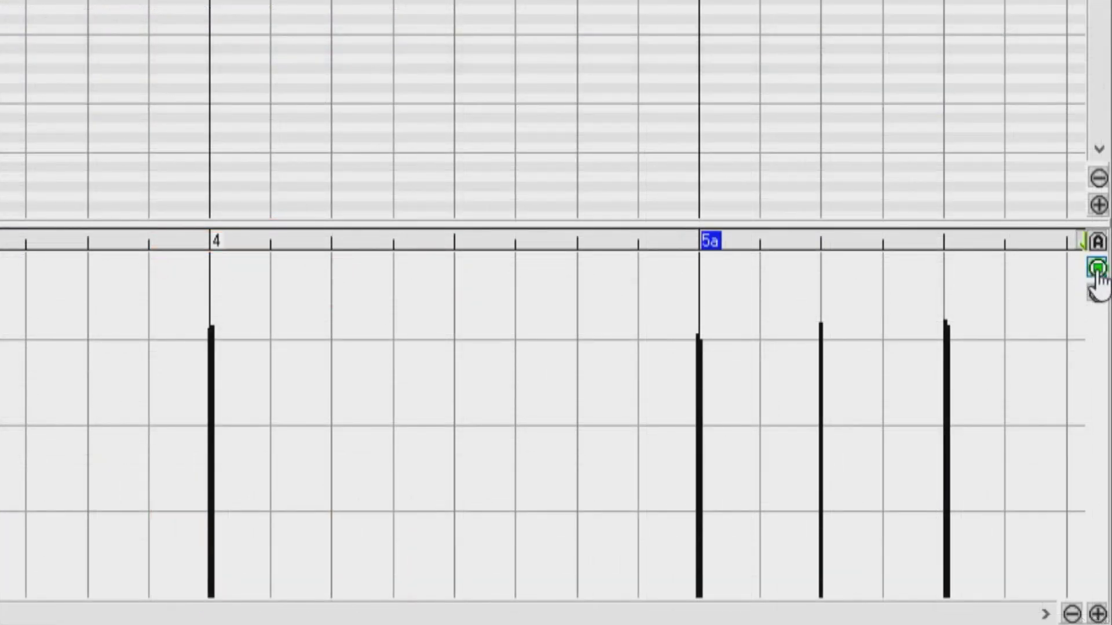
left_click(1098, 268)
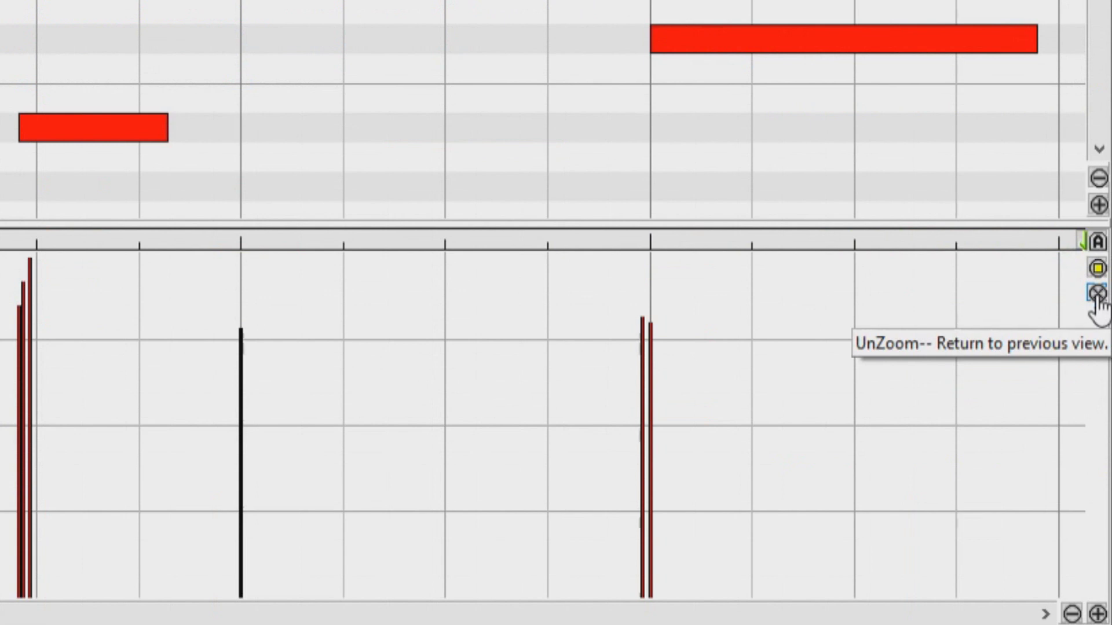
left_click(1096, 294)
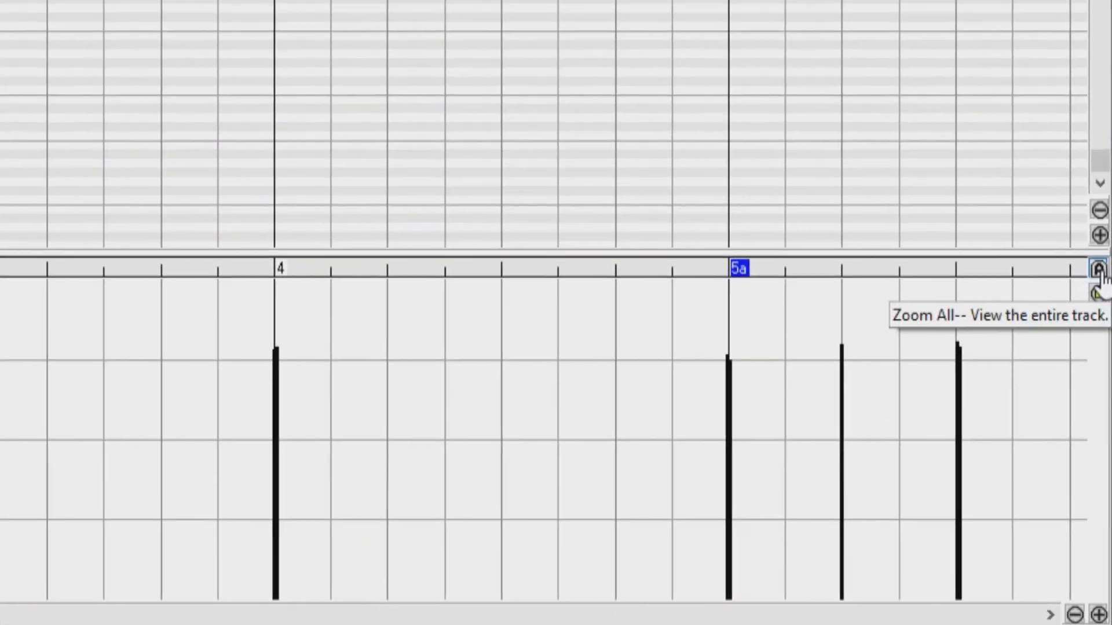
left_click(1098, 243)
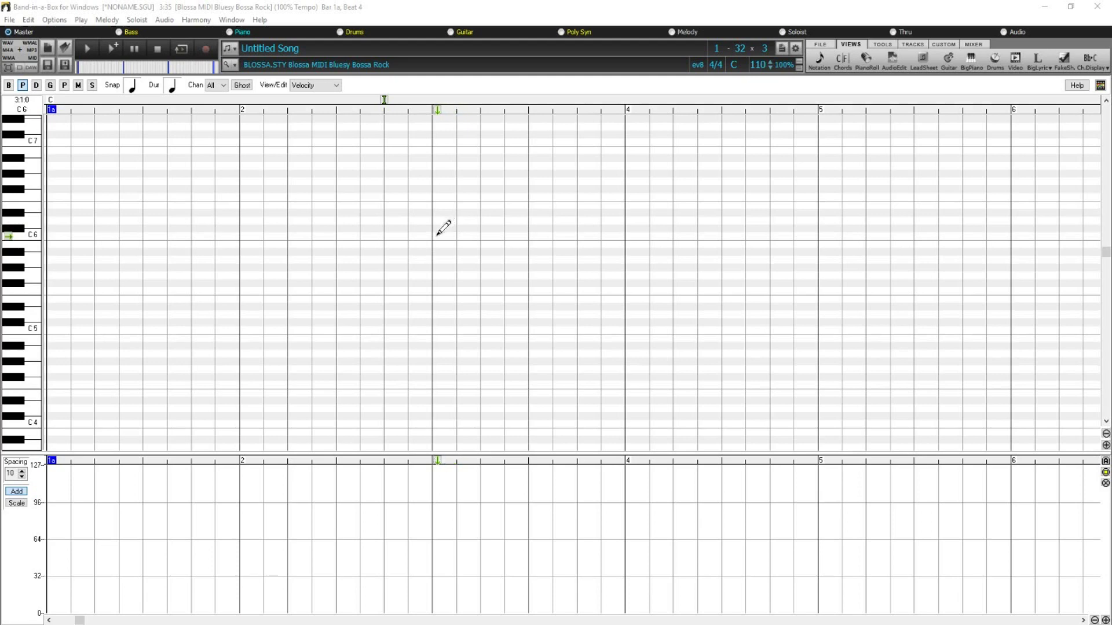
Add quarter notes C6 and F5 on beats 1 and 3 of bar 3, and C5 and F4 on beats 1 and 3 of bar 4.
left_click(436, 236)
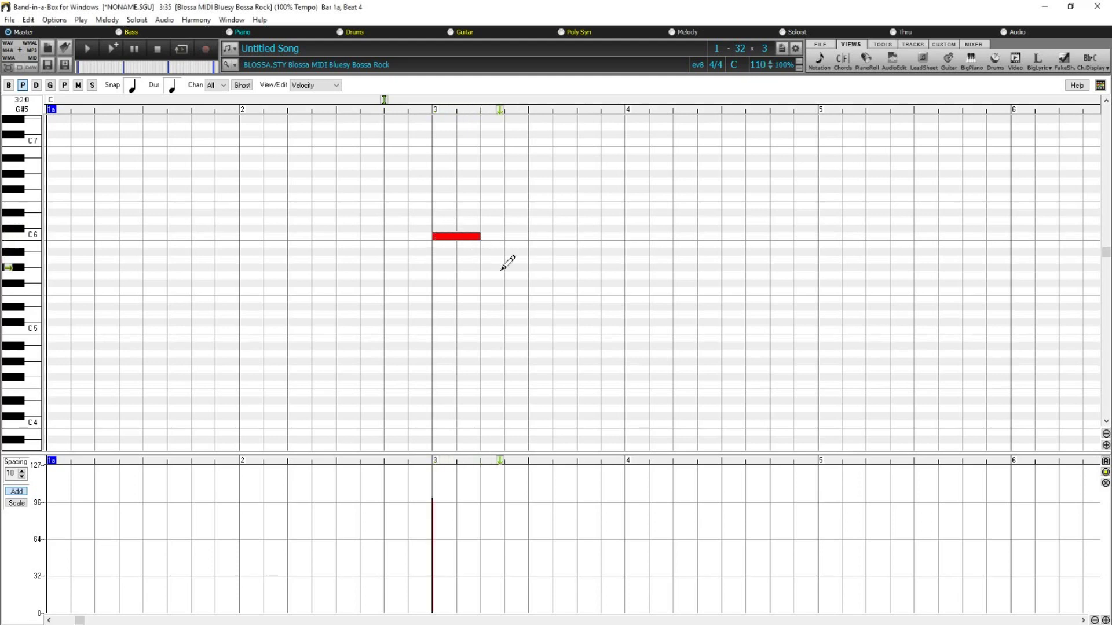
left_click(532, 291)
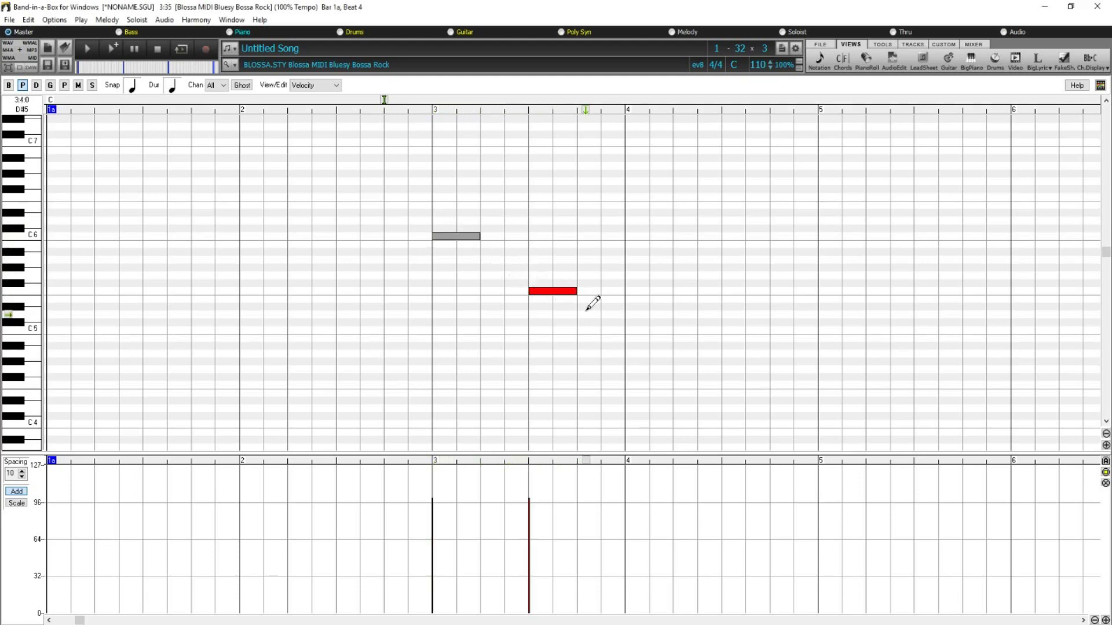
left_click(628, 330)
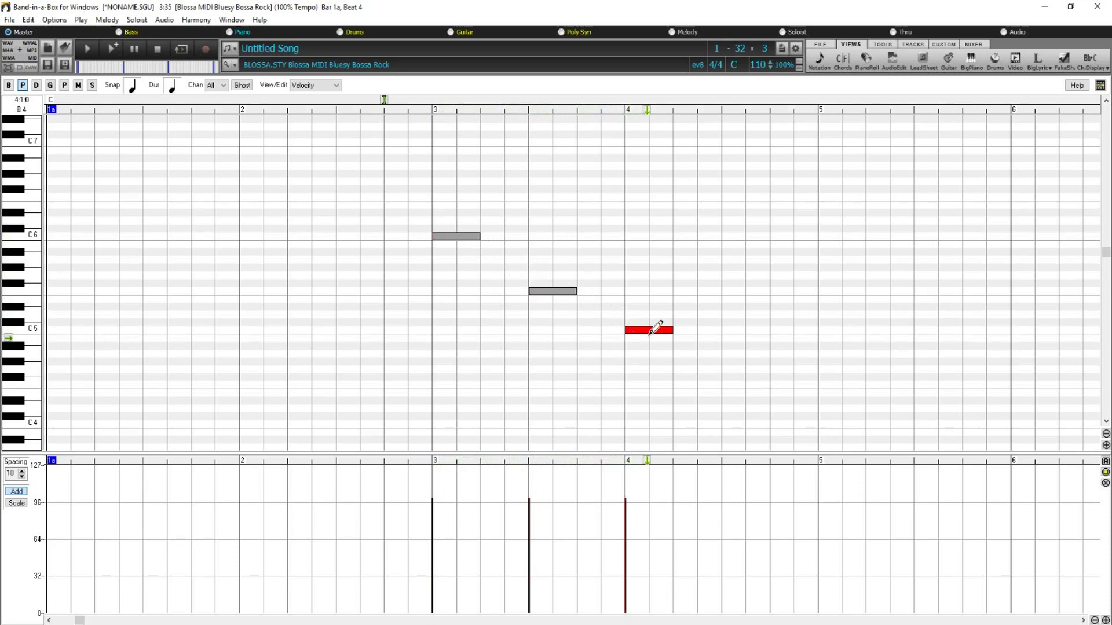
left_click(728, 386)
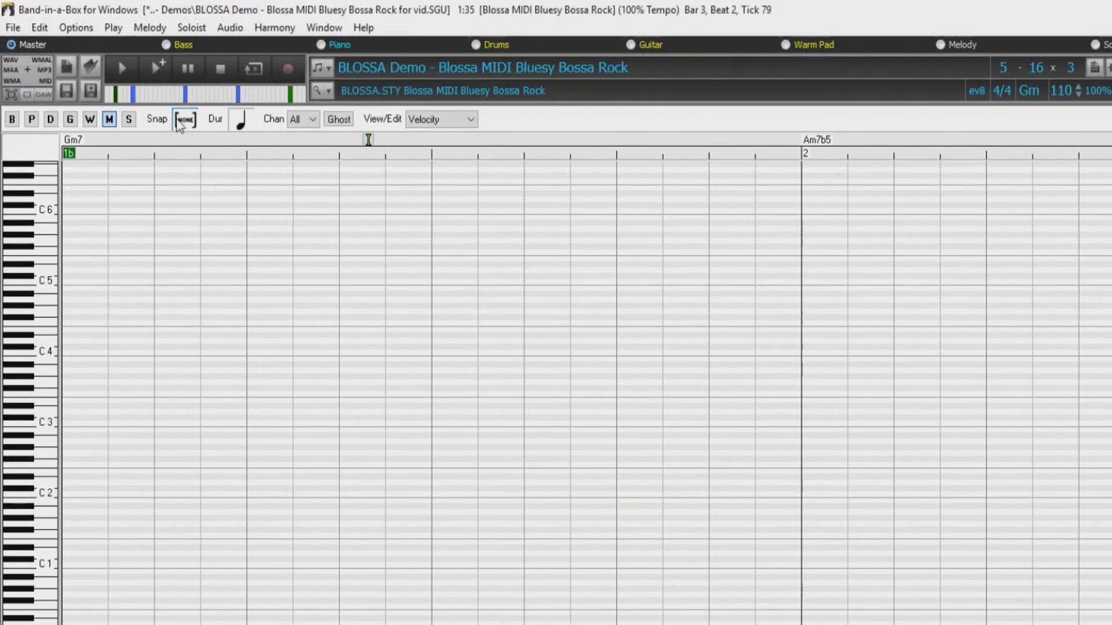
left_click(185, 121)
left_click(242, 122)
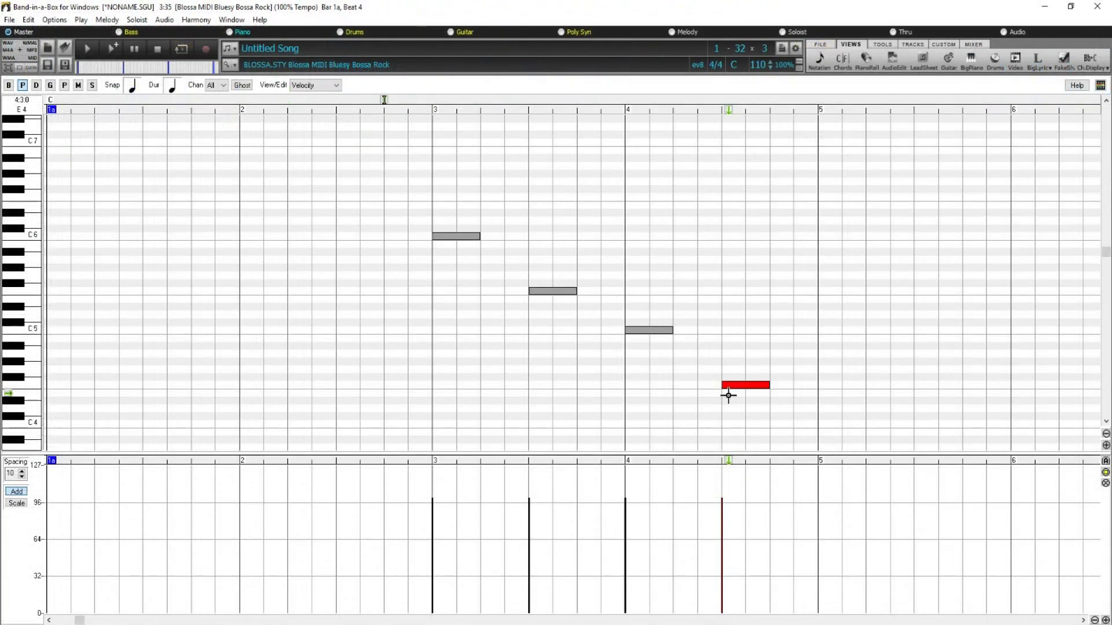
Select the F5 note, box-select both bar 3 notes, and add the C5 note in bar 4 to the selection.
left_click(555, 291)
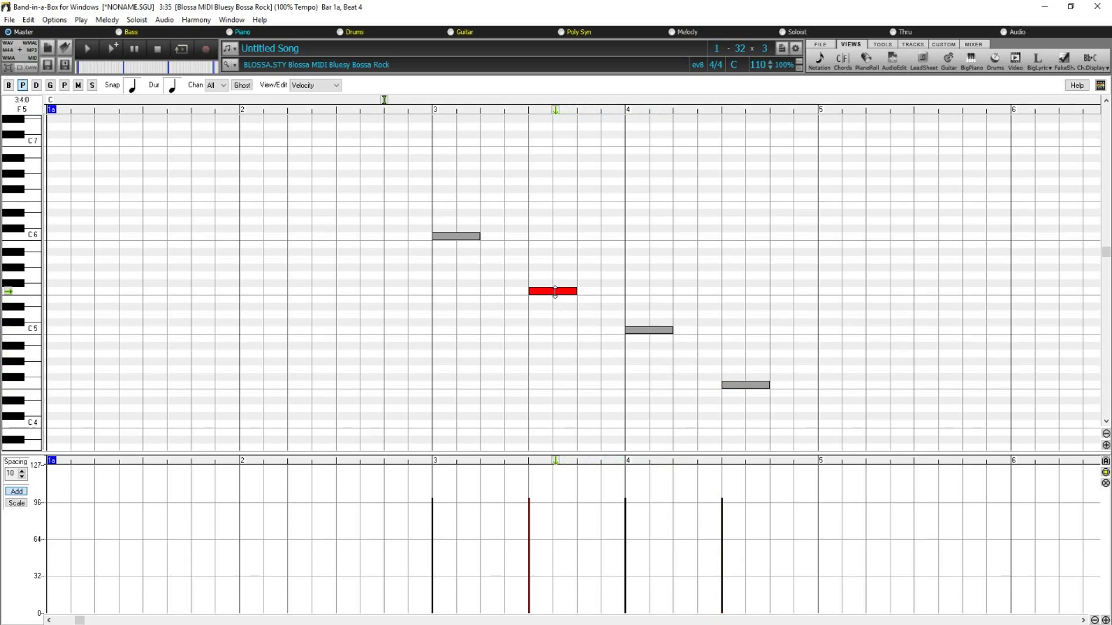
left_click_drag(431, 204, 577, 339)
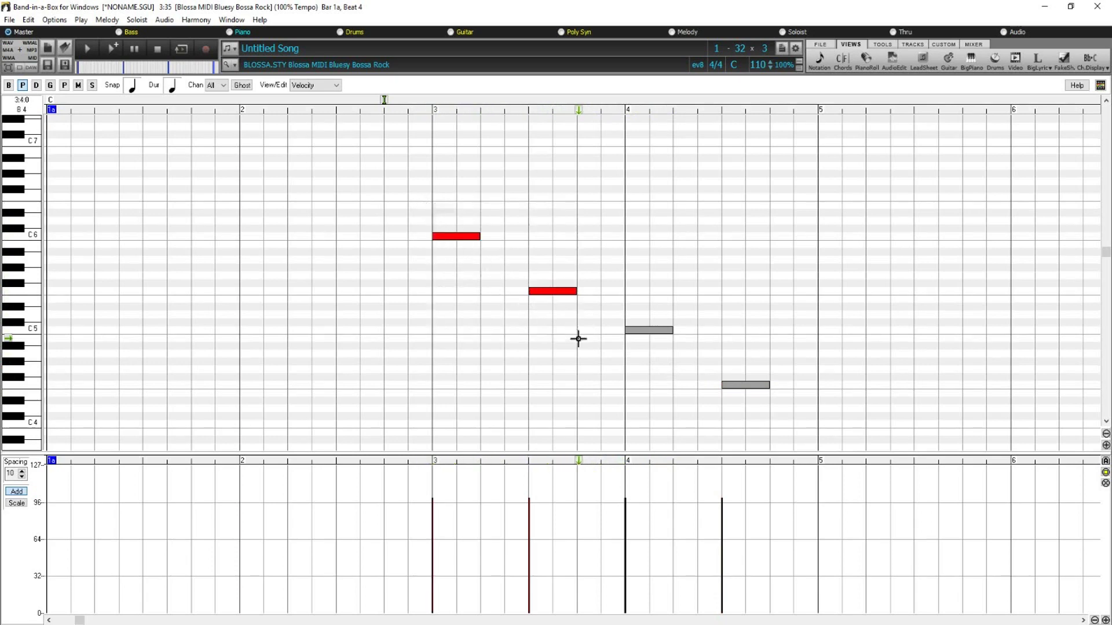
left_click(637, 330, "ctrl")
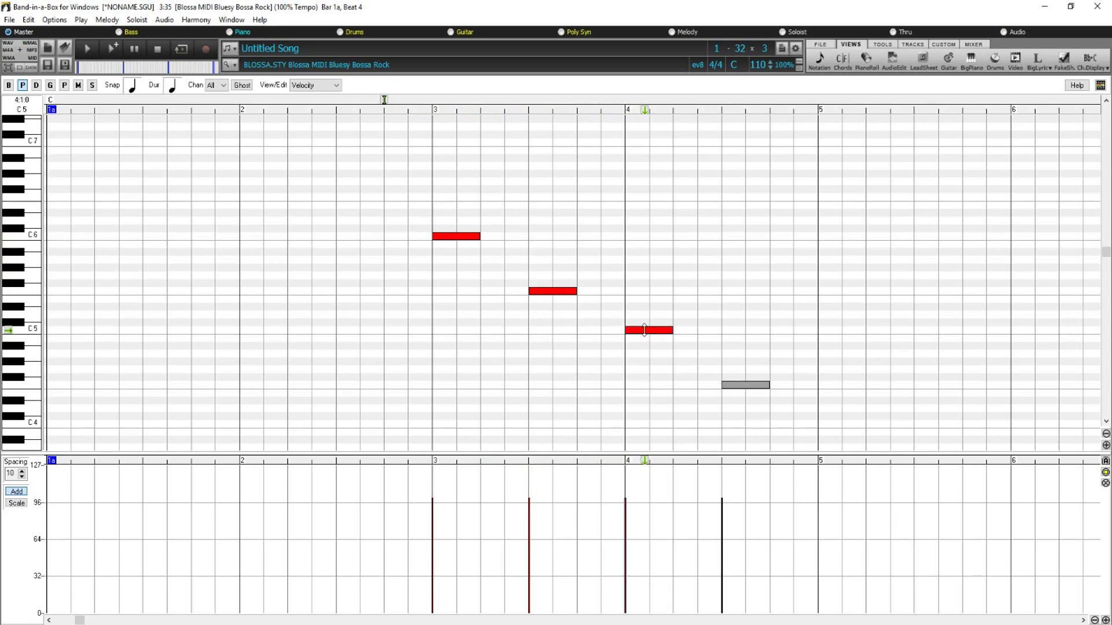
Remove the C5 and F5 notes from the selection, add F5 back, and select F5 alone.
left_click(643, 330, "ctrl")
left_click(554, 290, "ctrl")
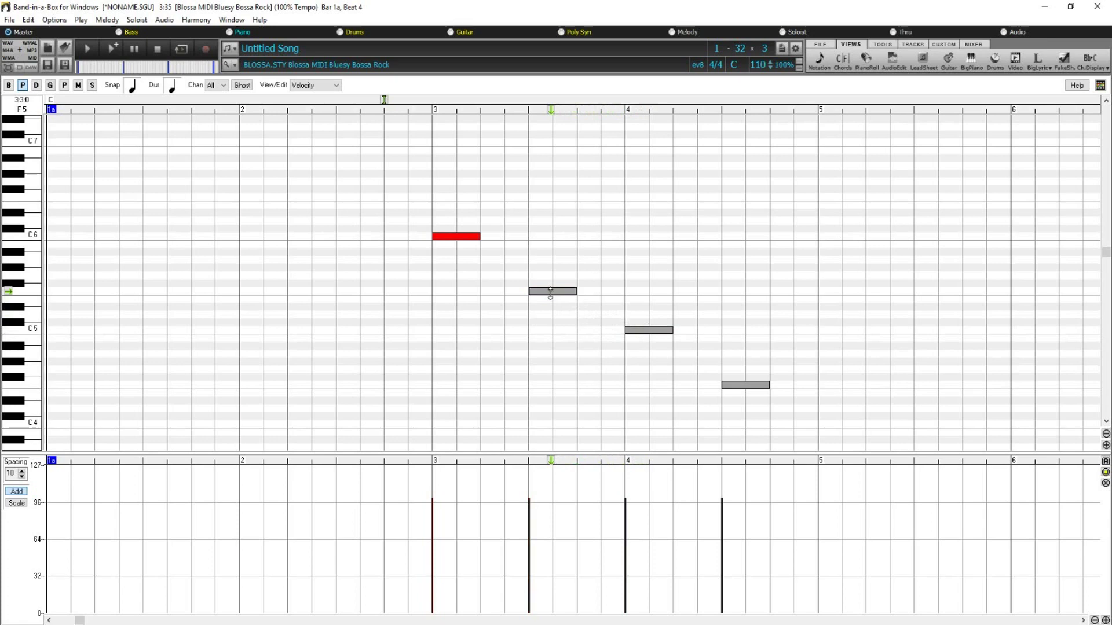
left_click(554, 291, "ctrl")
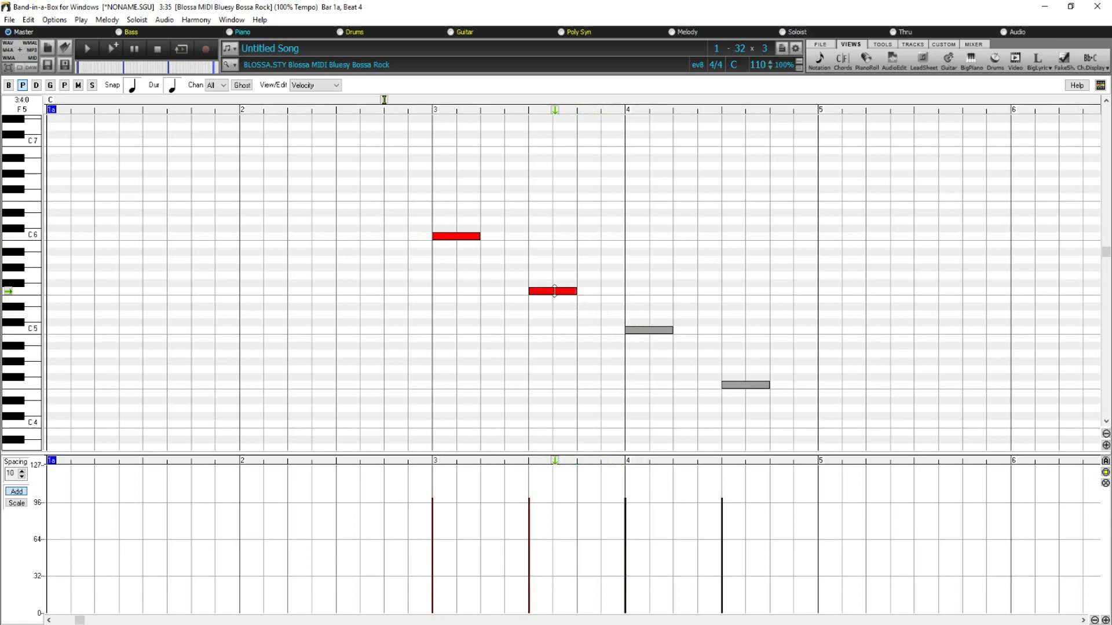
left_click(553, 291)
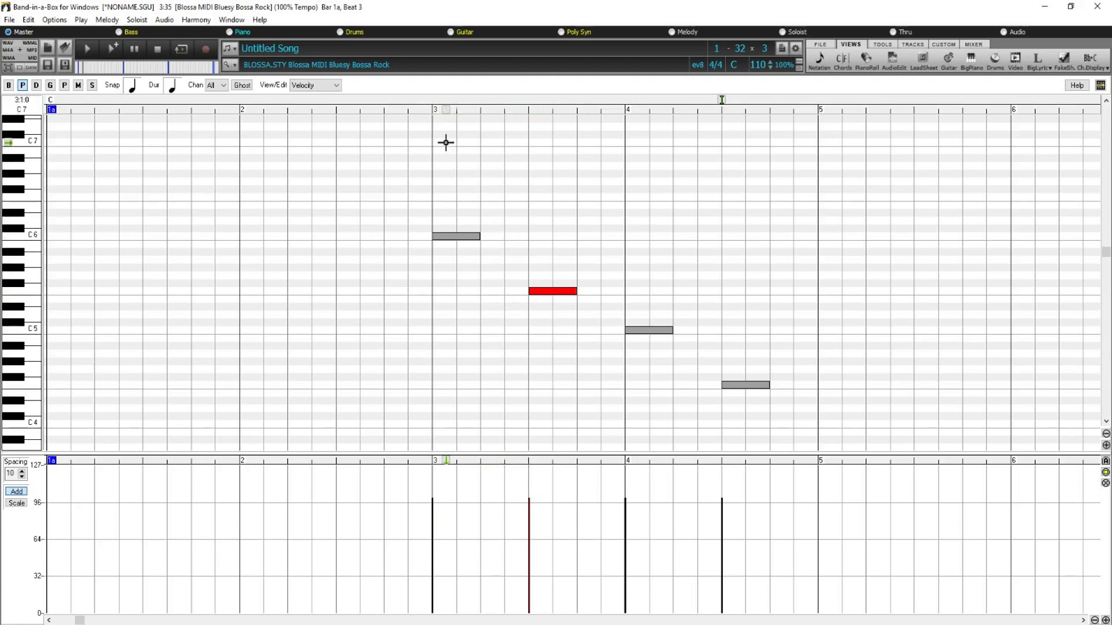
Select the notes in bar 3 as a time range, and extend the selection through beat 3 of bar 4.
left_click_drag(435, 112, 572, 124)
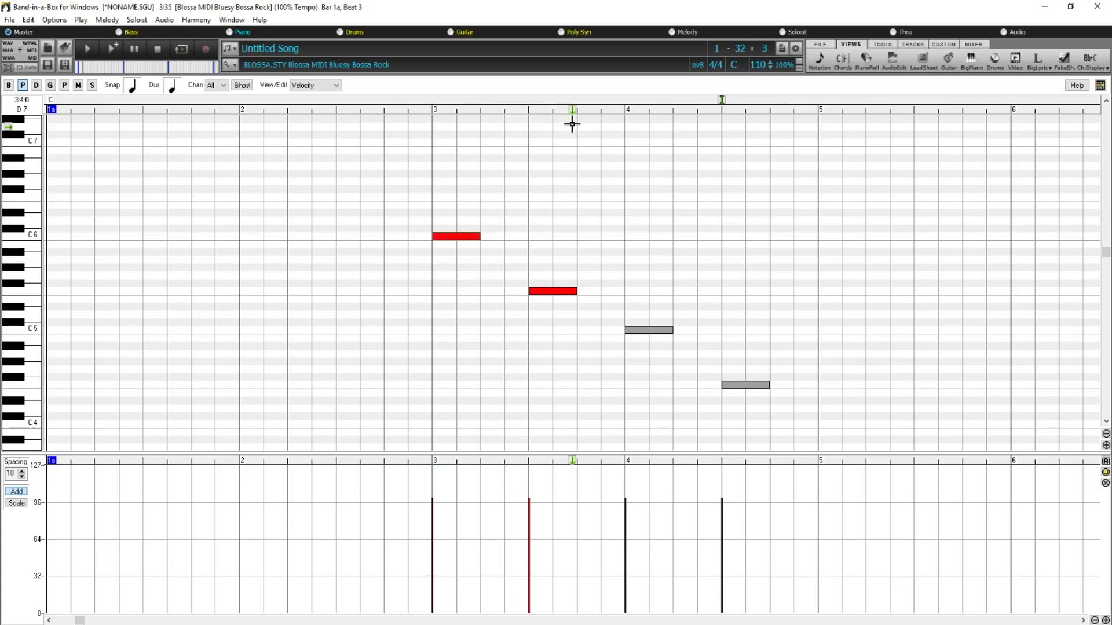
left_click(633, 111, "shift")
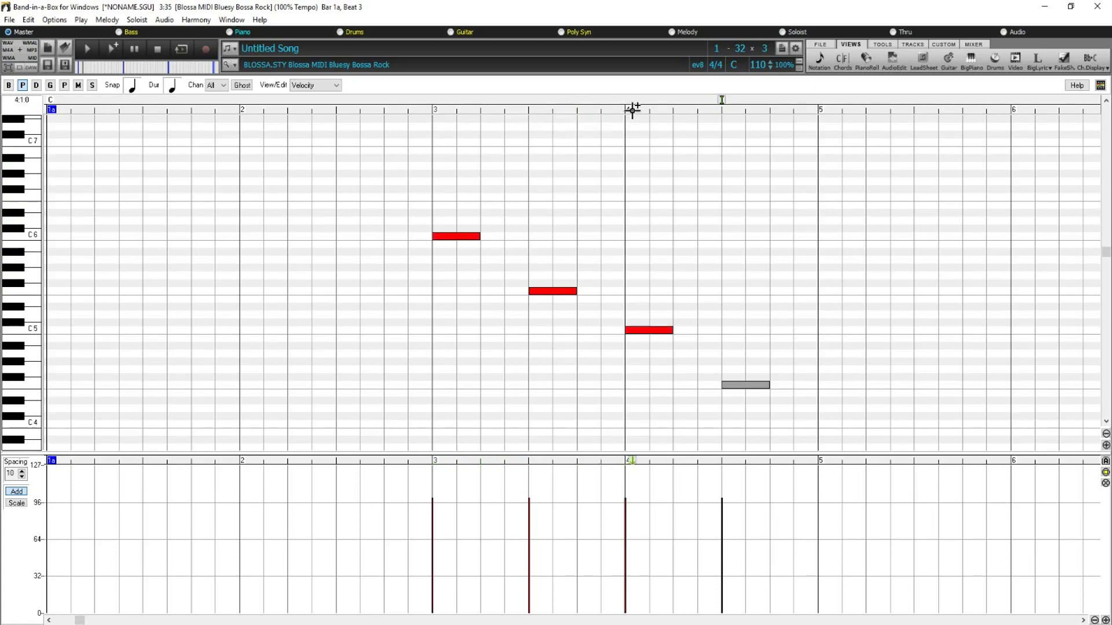
left_click(726, 110, "shift")
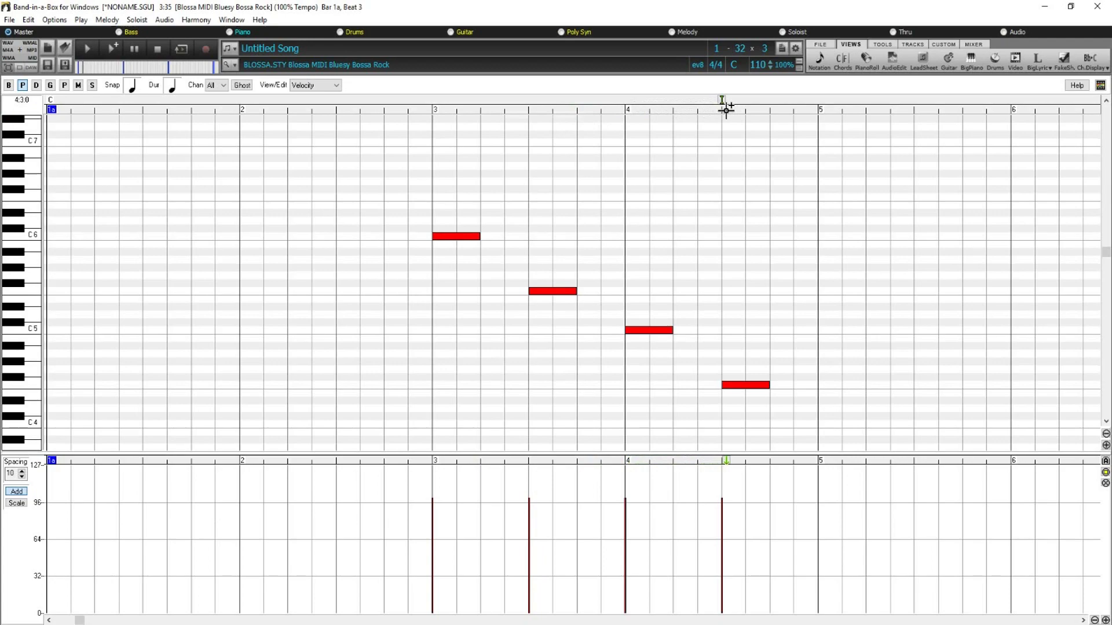
Reduce the time-range selection by removing the F4 and C5 notes in bar 4.
left_click(726, 110, "shift")
left_click(629, 109, "shift")
left_click(628, 108, "shift")
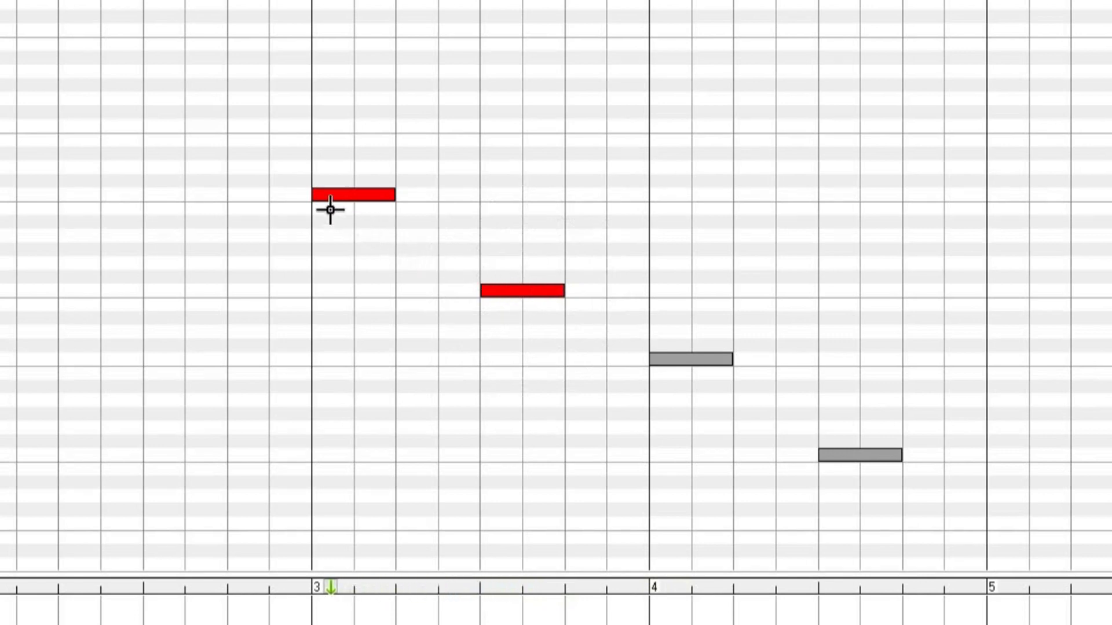
Try adjusting the start time, duration and pitch of the first note in bar 3.
mouse_move(312, 197)
left_mouse_down()
mouse_move(565, 197)
mouse_move(324, 200)
left_mouse_up()
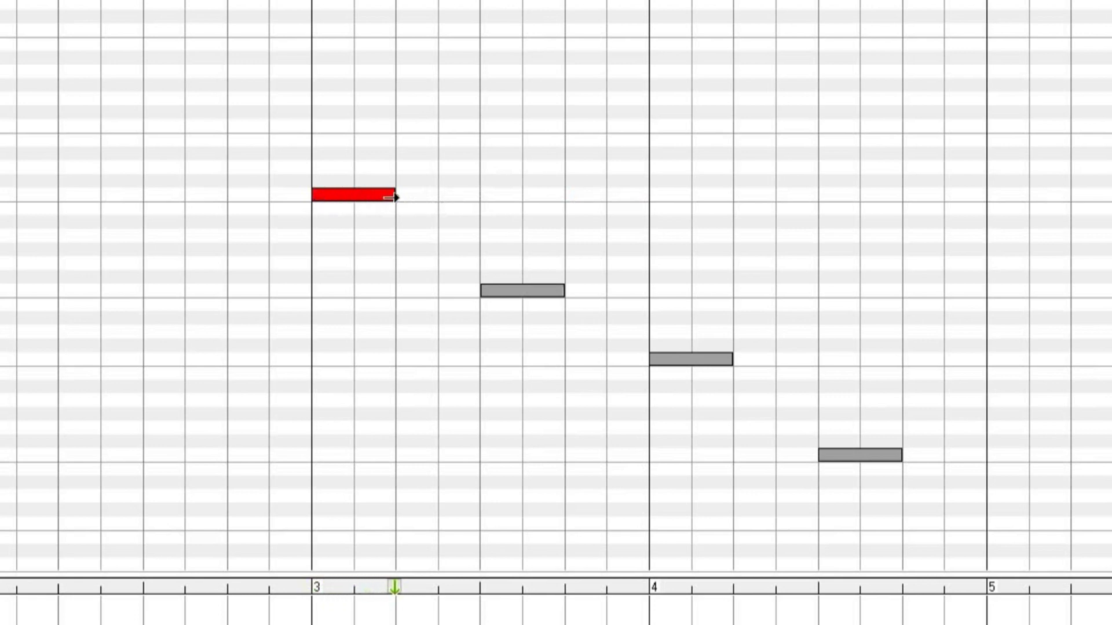
mouse_move(398, 198)
left_mouse_down()
mouse_move(738, 206)
mouse_move(678, 193)
mouse_move(409, 189)
left_mouse_up()
mouse_move(353, 194)
left_mouse_down()
mouse_move(355, 355)
mouse_move(371, 197)
left_mouse_up()
Select all four notes in bars 3 and 4 and try adjusting their start times and durations together.
left_click_drag(293, 154, 878, 492)
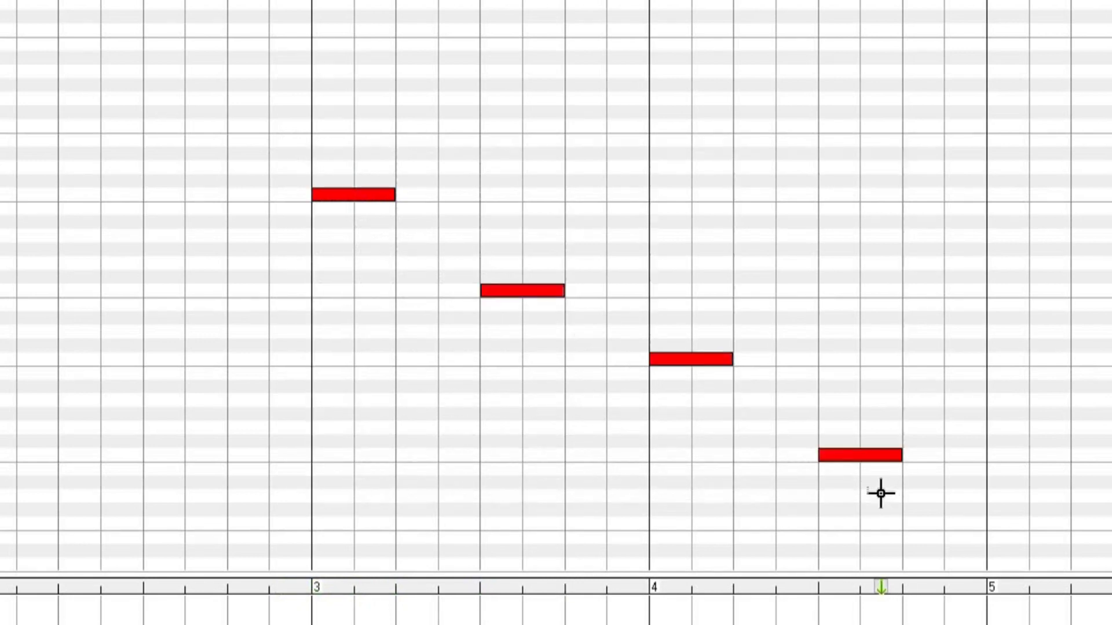
mouse_move(311, 200)
left_mouse_down()
mouse_move(566, 203)
mouse_move(312, 197)
left_mouse_up()
mouse_move(395, 197)
left_mouse_down()
mouse_move(472, 201)
mouse_move(360, 183)
mouse_move(367, 141)
mouse_move(355, 191)
left_mouse_up()
Clear the group selection and delete both notes in bar 3 one at a time.
left_click(359, 208)
left_click(357, 195)
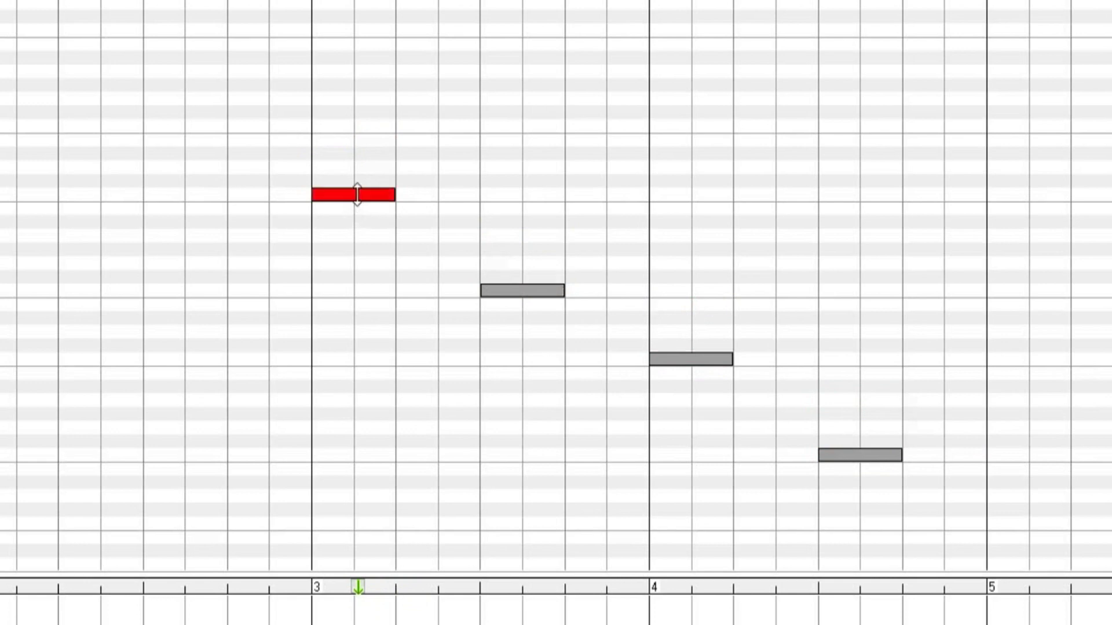
key("Delete")
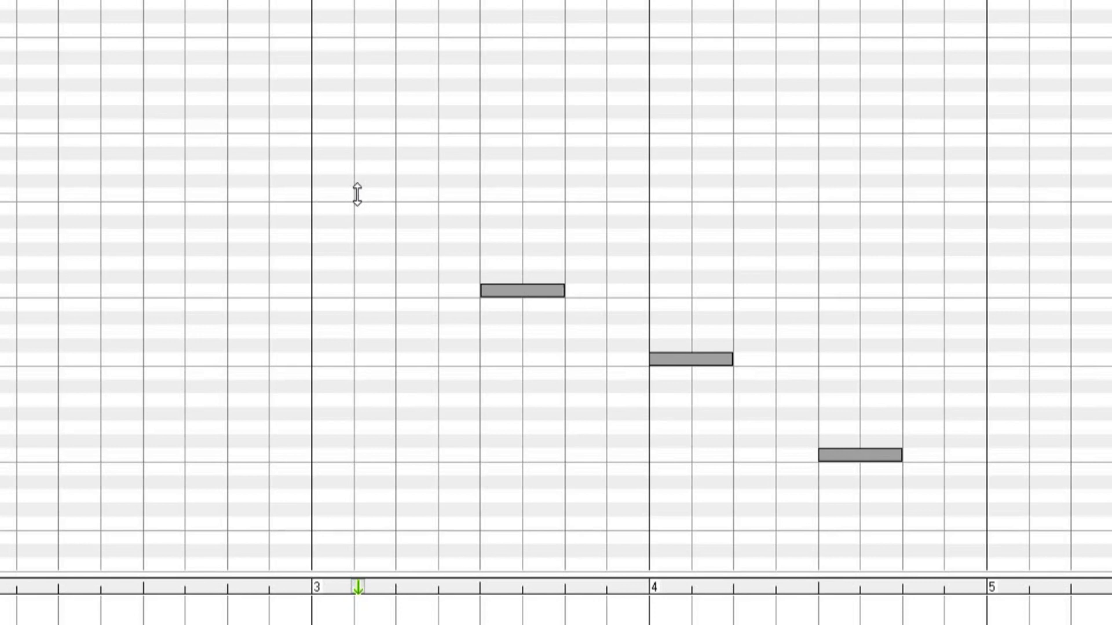
left_click(505, 285)
left_click(509, 290)
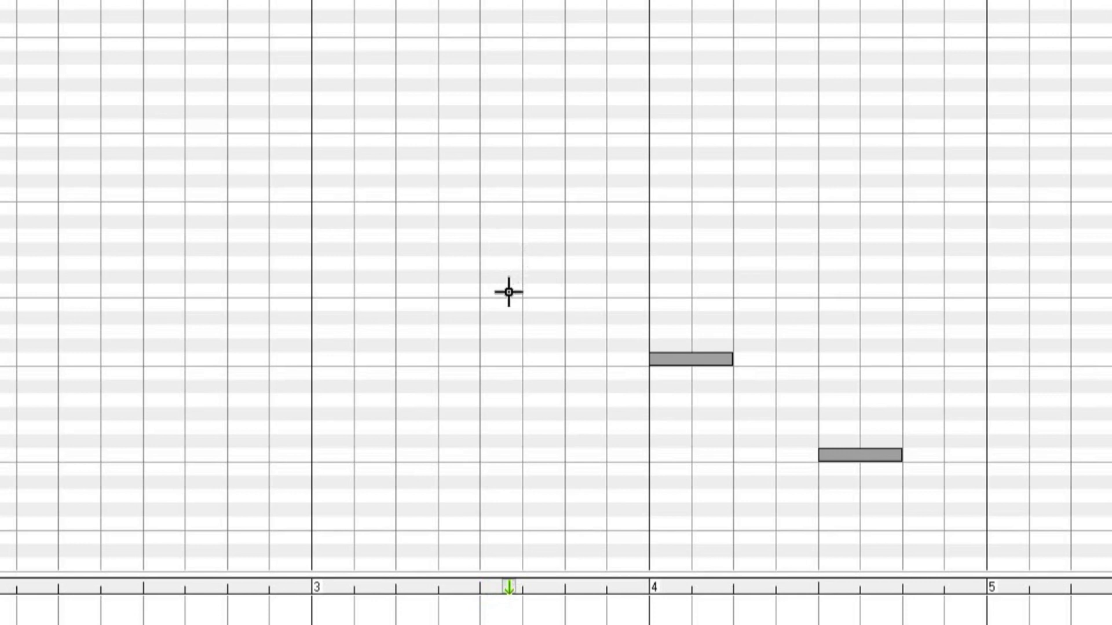
Box-select both notes in bar 4 and delete the selected events.
left_click_drag(569, 268, 822, 458)
left_click_drag(936, 514, 966, 523)
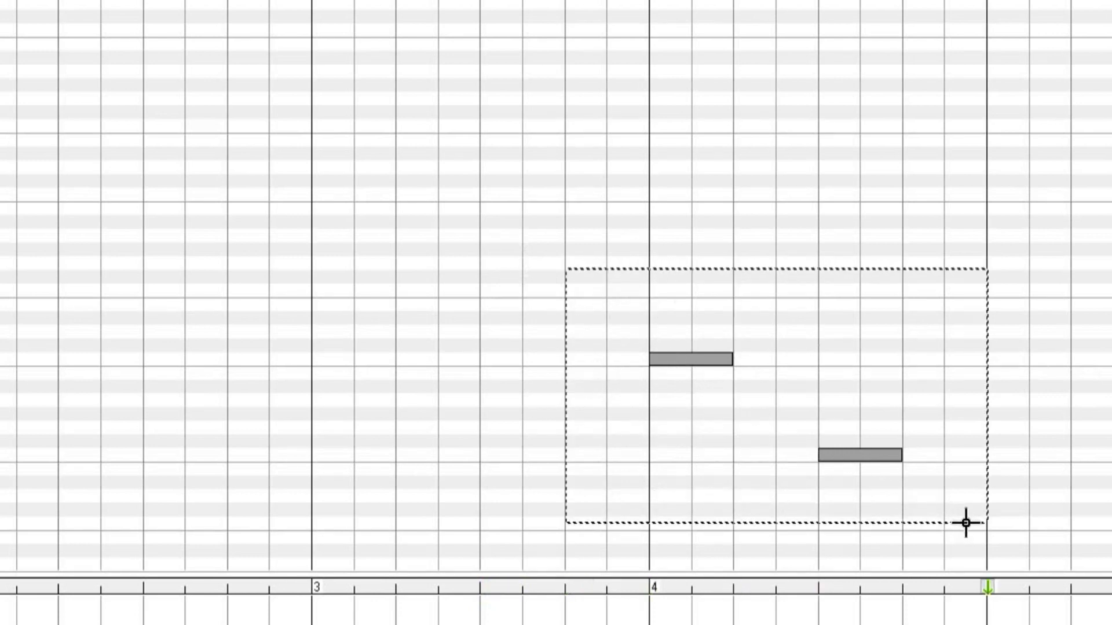
left_click_drag(966, 522, 949, 516)
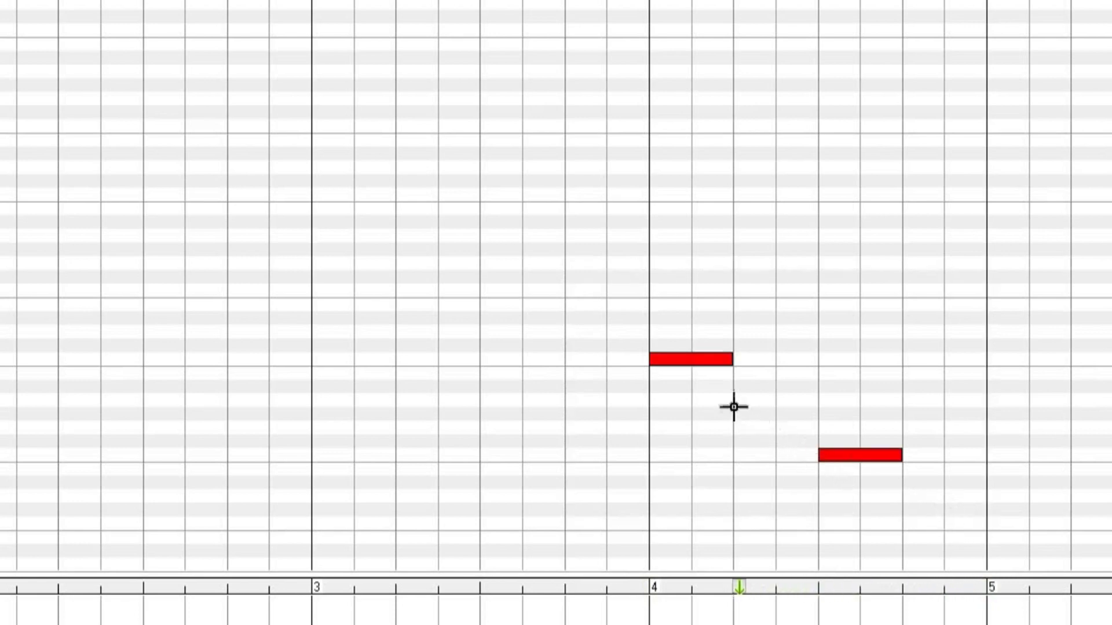
right_click(660, 328)
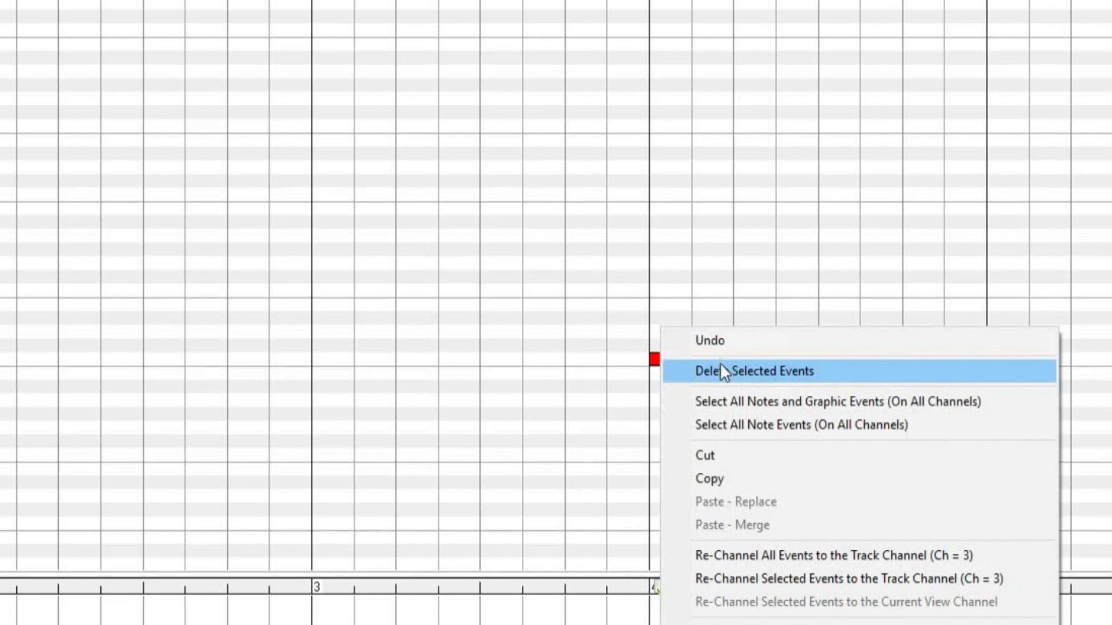
left_click(772, 379)
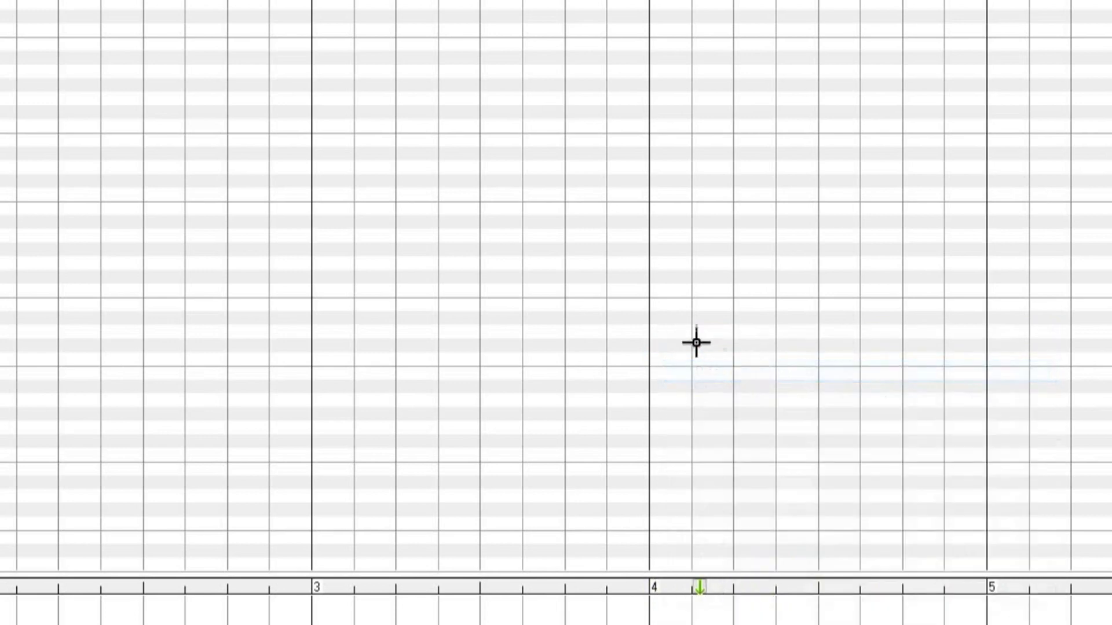
Undo the deletion of the two bar 4 notes.
right_click(479, 255)
left_click(501, 262)
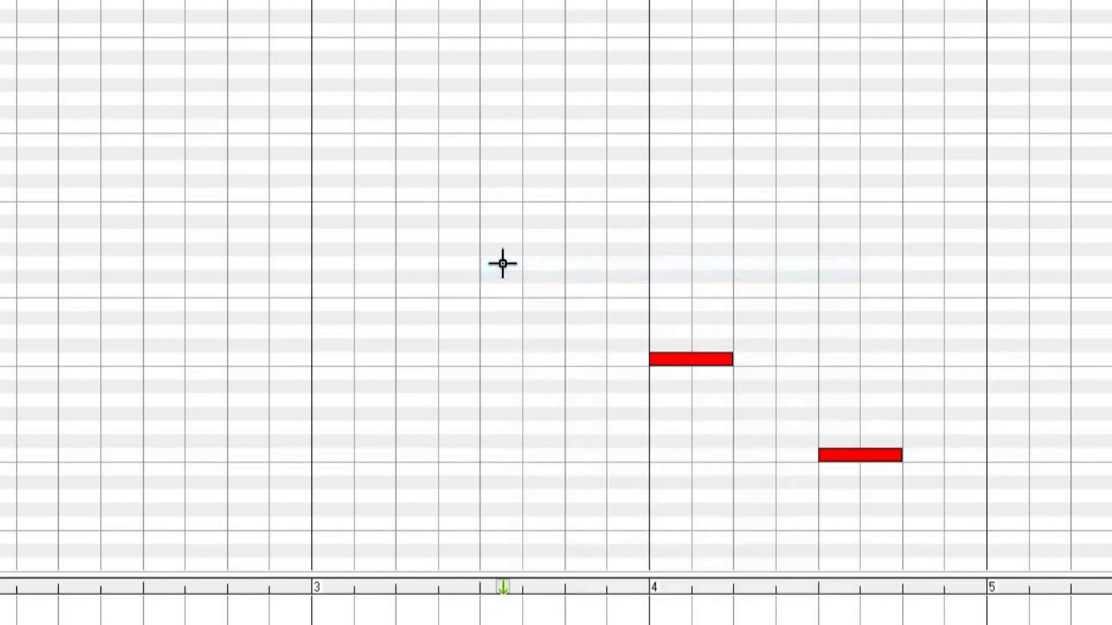
right_click(501, 262)
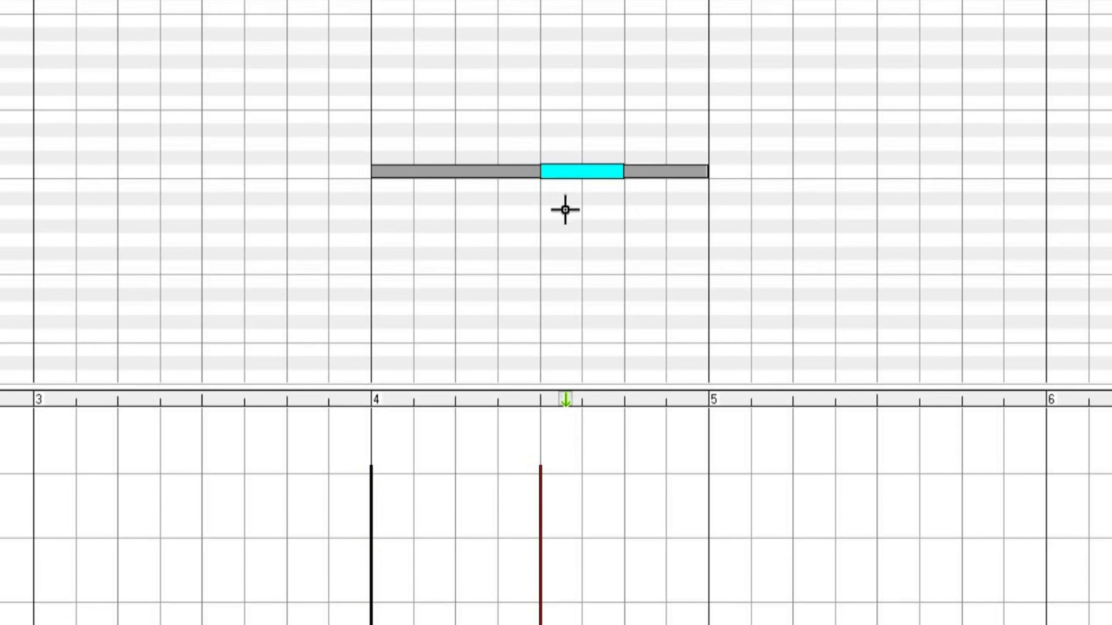
Eliminate the overlapped notes in bar 4.
right_click(565, 211)
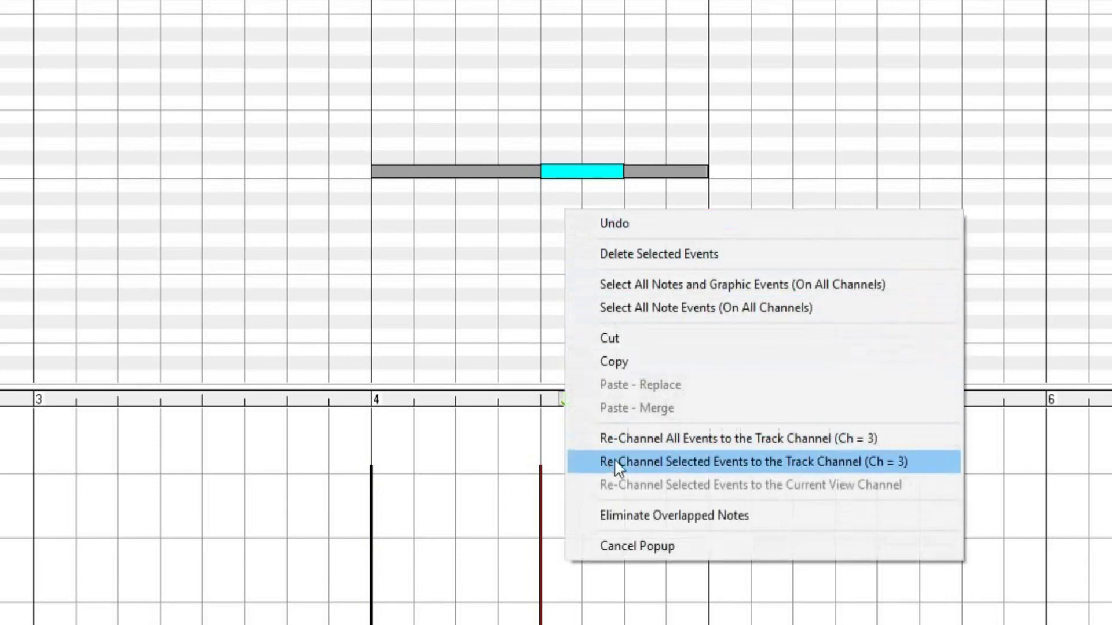
left_click(680, 515)
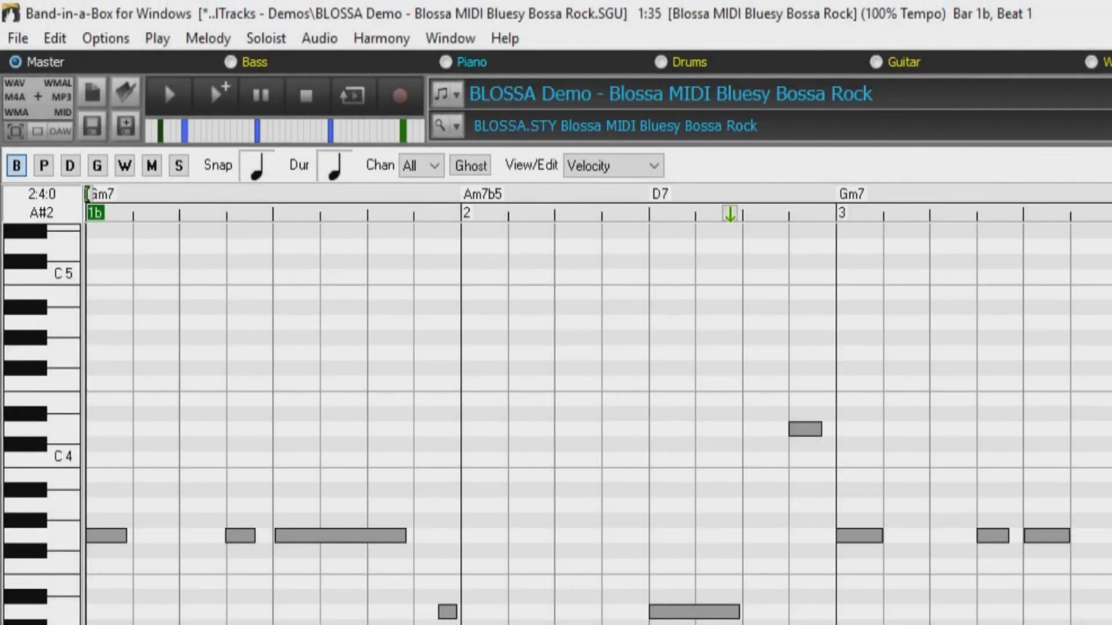
Set View/Edit to Control and look through the available controller types, from 10 Pan MSB to the lower-numbered ones.
left_click(656, 169)
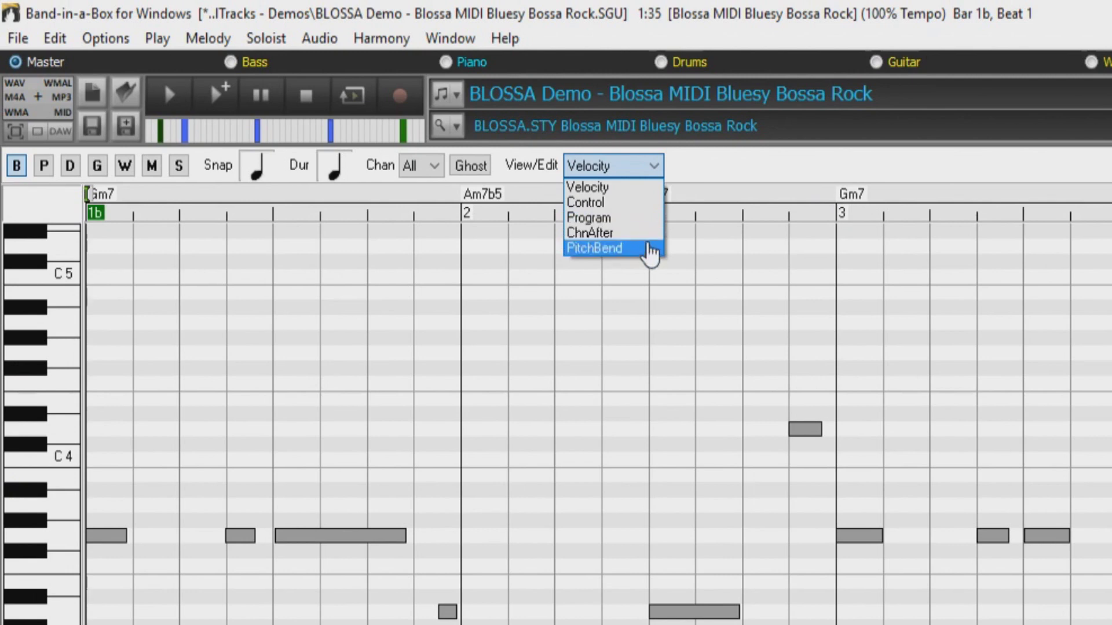
left_click(633, 204)
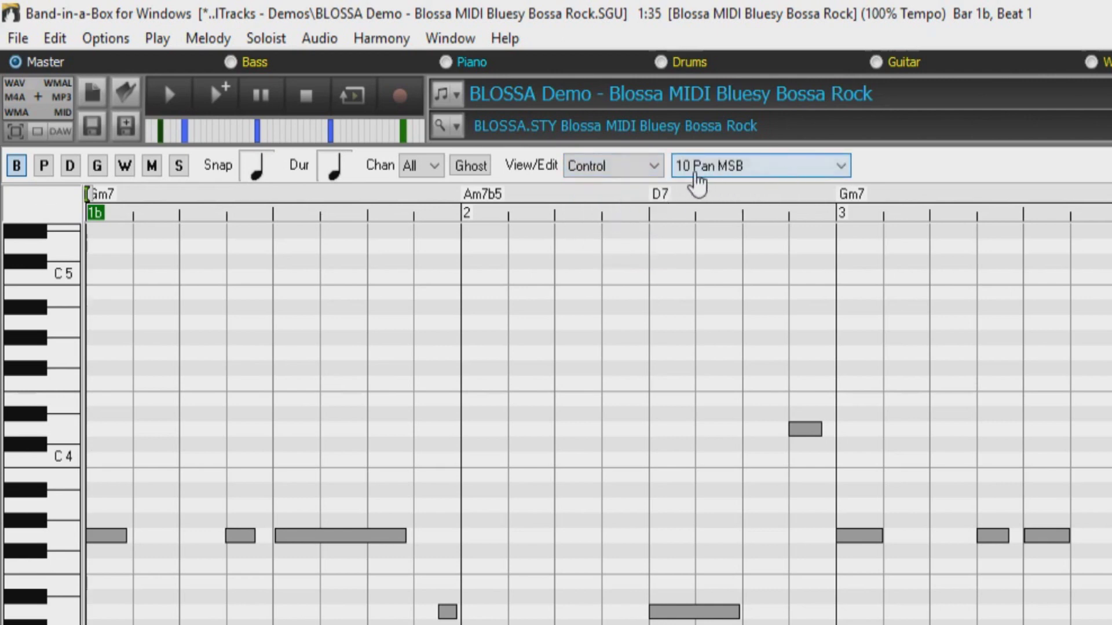
left_click(766, 173)
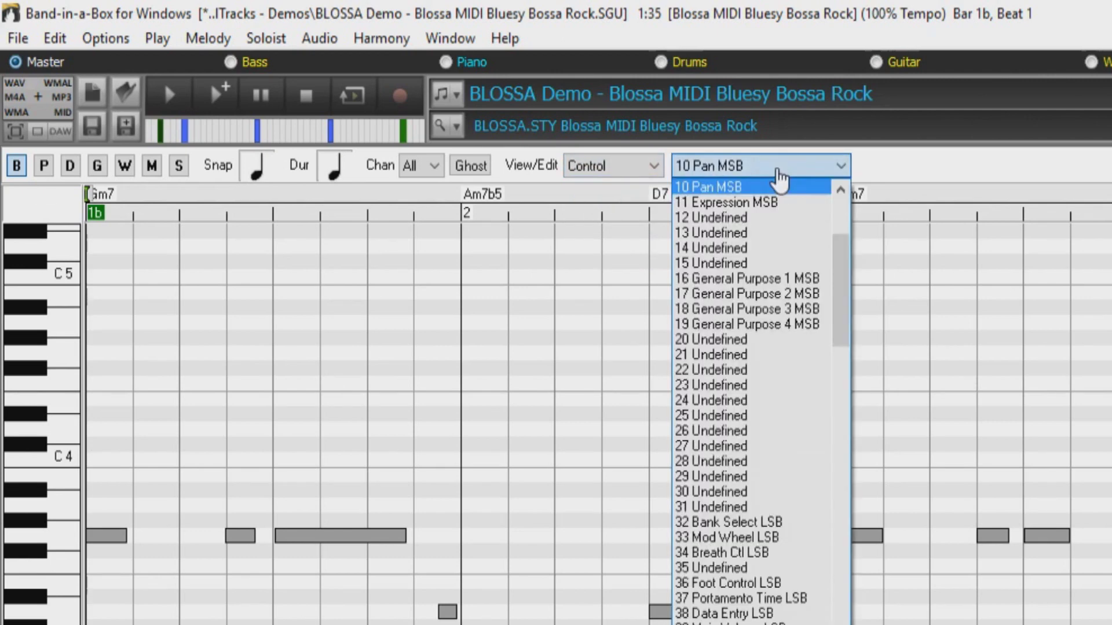
scroll(776, 209, "up", 4)
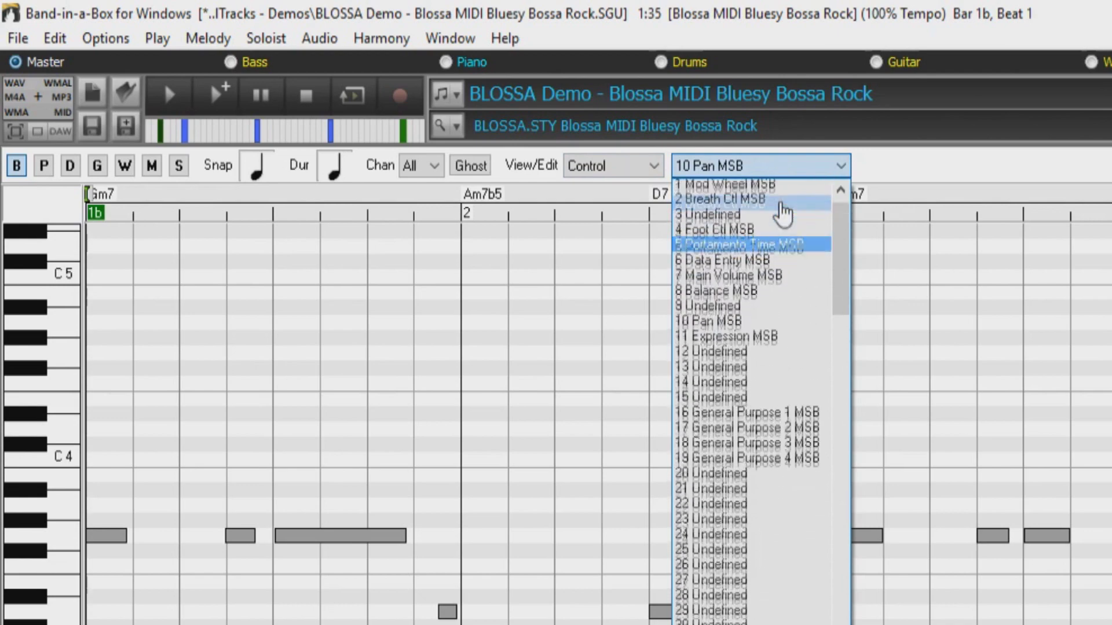
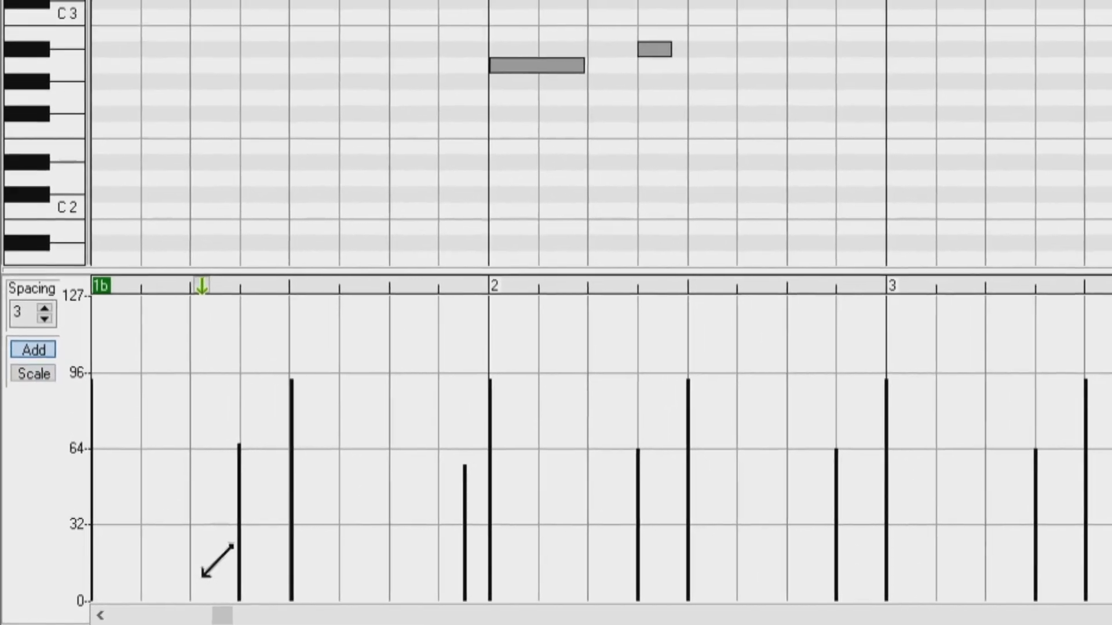
Draw a rising straight velocity line in Add mode from beat 2 of bar 1 through bar 4, reaching about 64 at bar 4.
left_click_drag(213, 575, 1096, 502)
left_click_drag(944, 520, 1111, 462)
left_click_drag(1043, 482, 1043, 481)
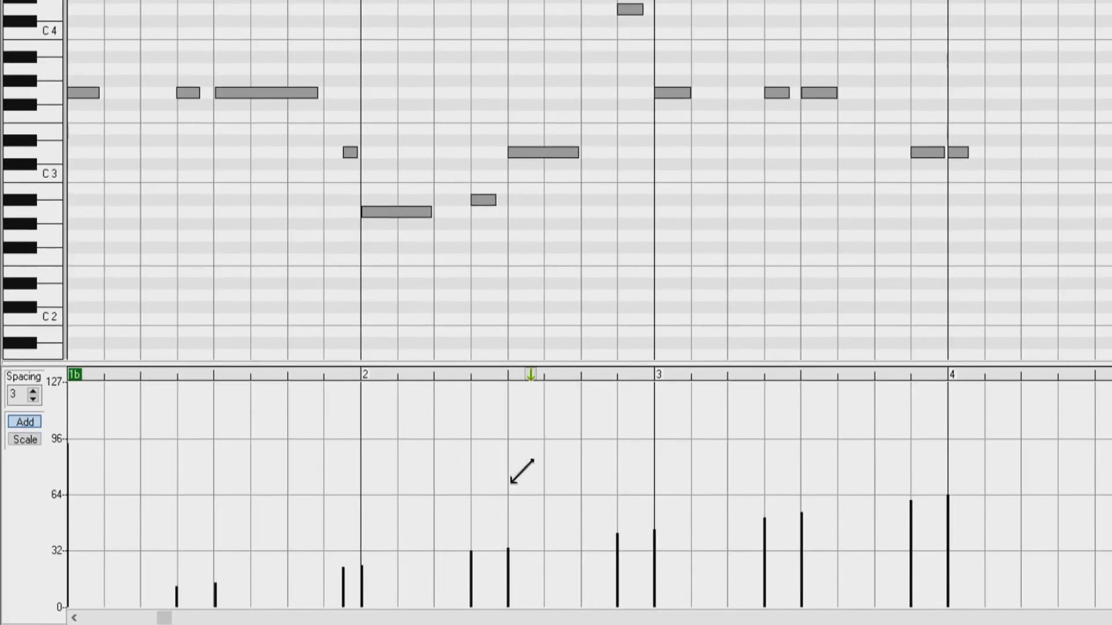
Switch line drawing to Scale and scale the velocities along a rising line across bar 5.
left_click(21, 442)
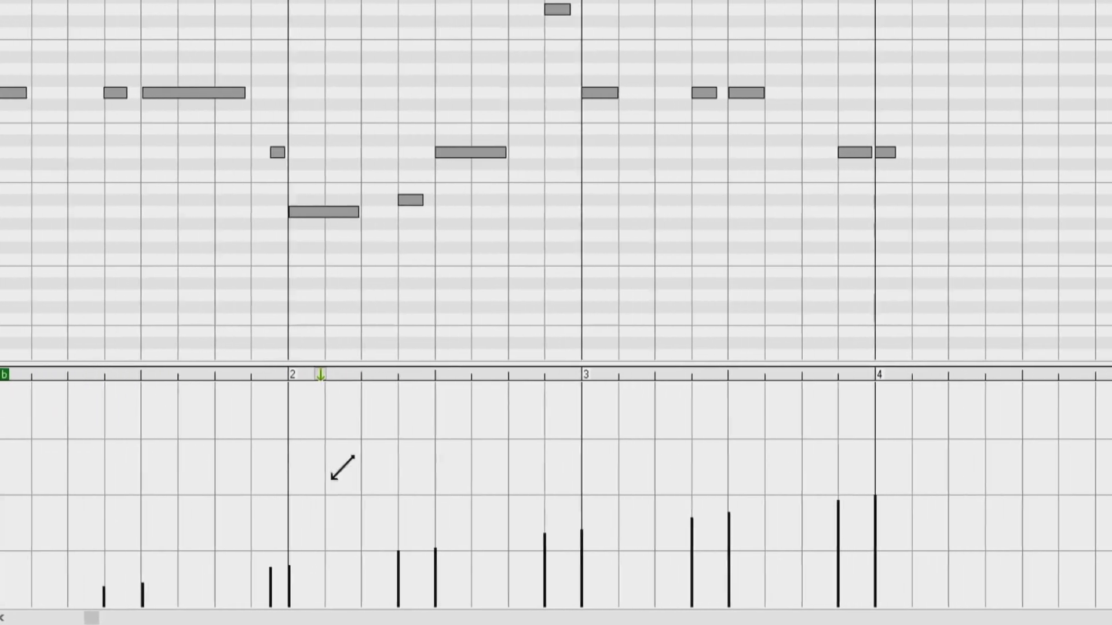
left_click_drag(941, 554, 892, 483)
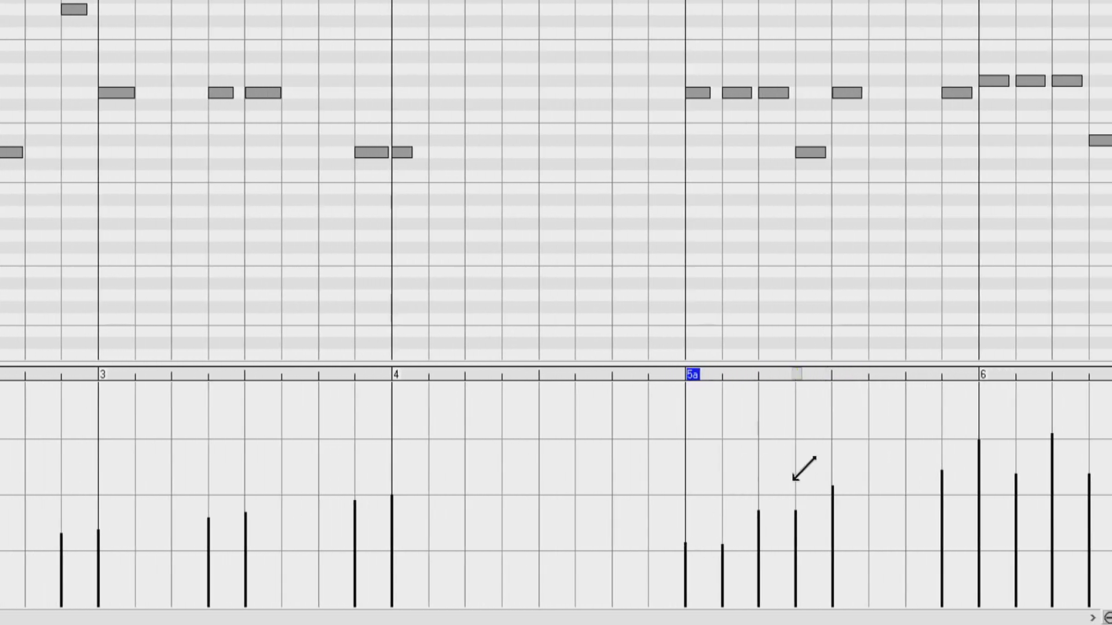
left_click_drag(918, 538, 1033, 490)
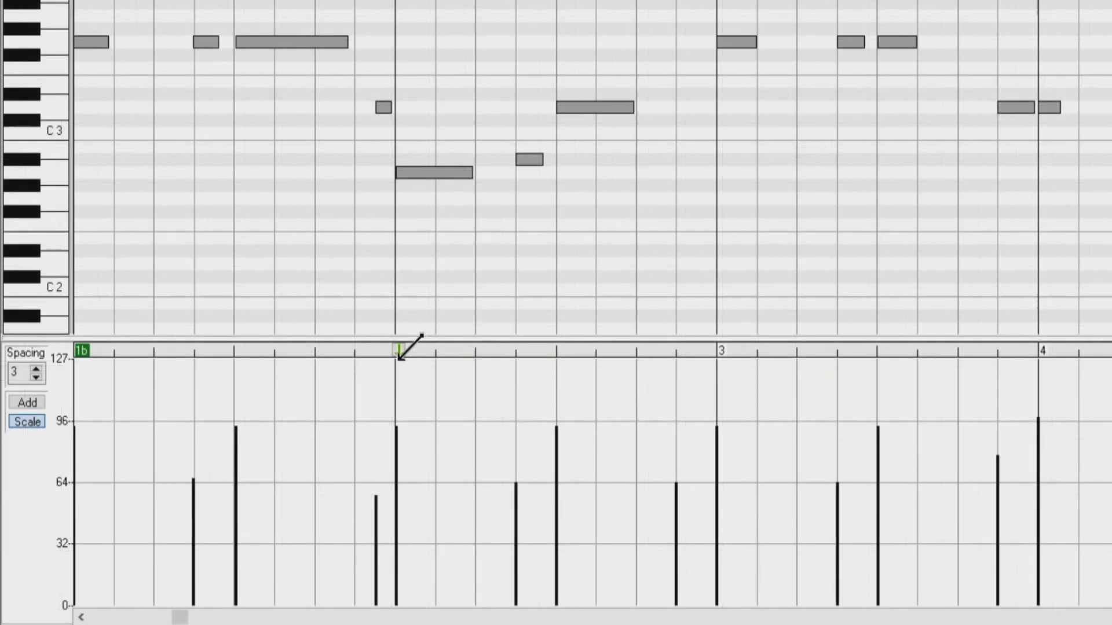
Select the time range from bar 2 through beat 1 of bar 3, clear it, and lower the bar 2 beat 3 velocity to about 89.
left_click_drag(397, 353, 744, 354)
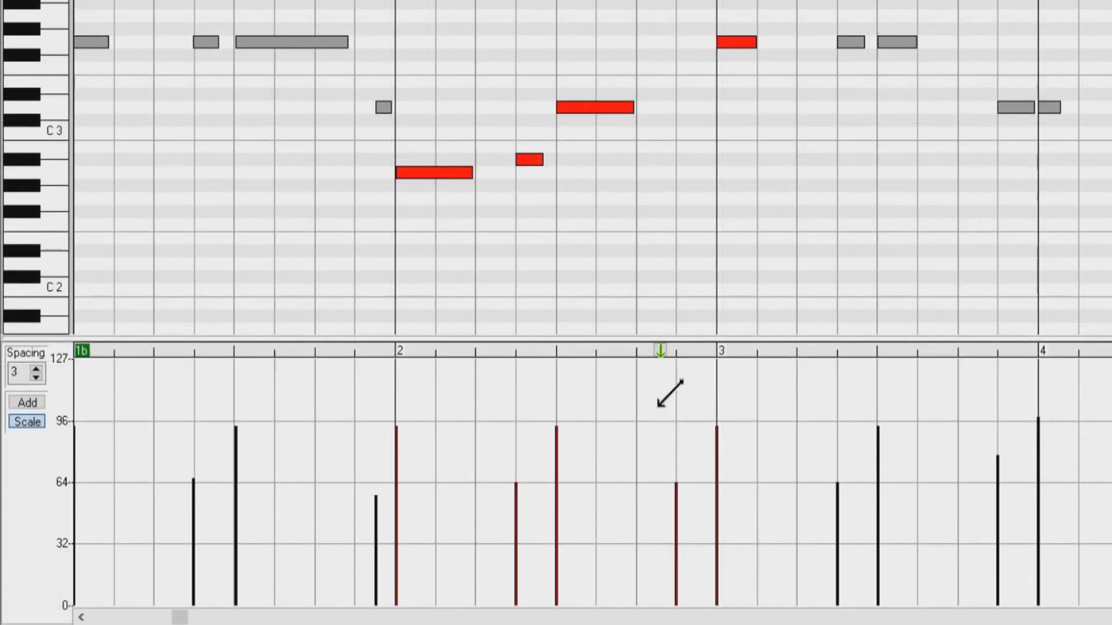
left_click(624, 417)
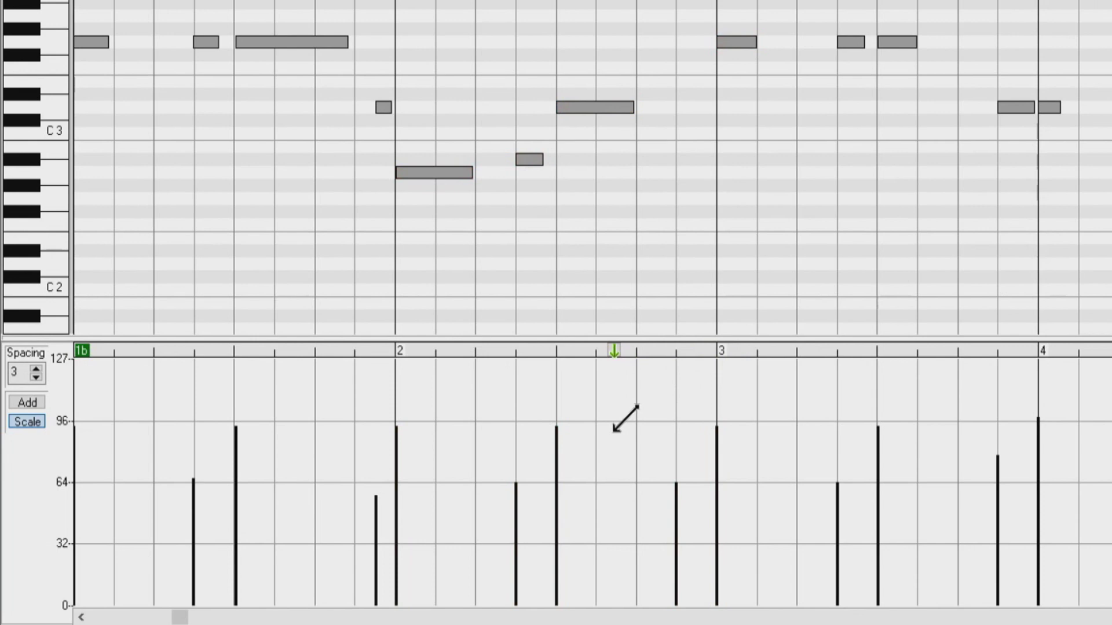
left_click(556, 446)
mouse_move(557, 462)
left_mouse_down()
mouse_move(558, 540)
mouse_move(560, 481)
left_mouse_up()
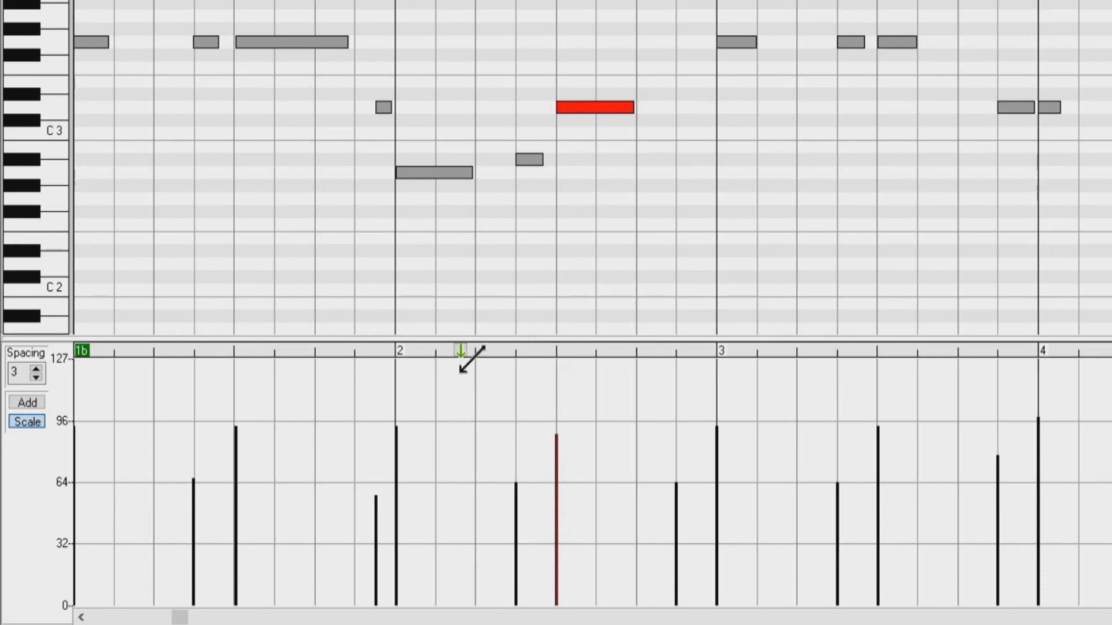
Select the events after beat 1 of bar 2 through the start of bar 3, raise their velocities together by about 4, and deselect them.
left_click_drag(400, 355, 725, 371)
left_click_drag(556, 482, 564, 424)
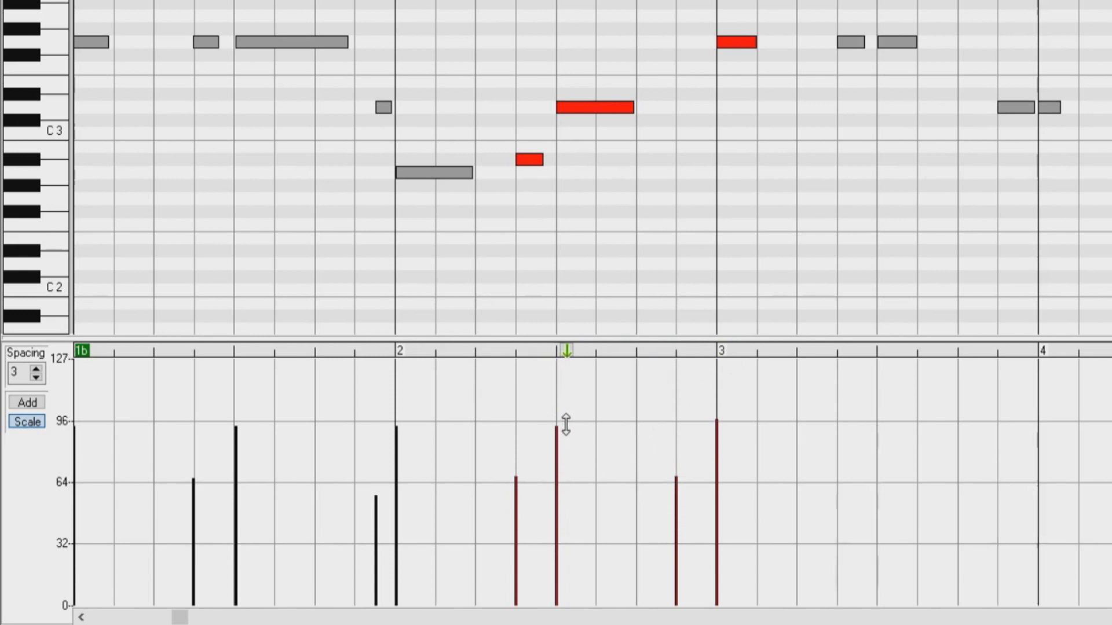
left_click(628, 426)
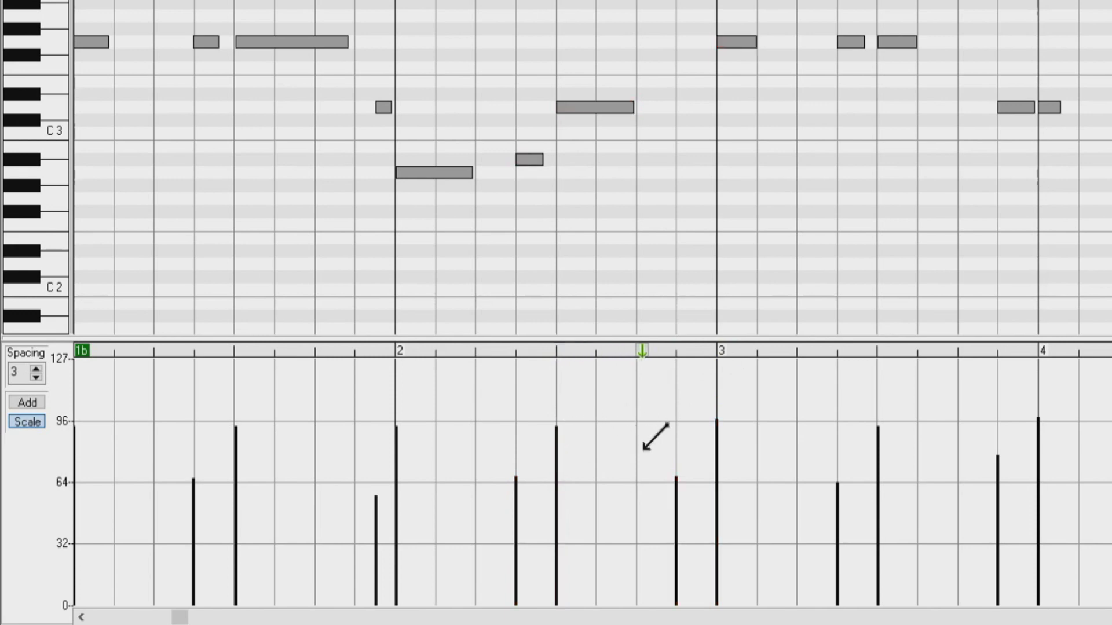
Move the bar 3 beat 1 event to just past beat 3.5, and shift the five events from there through bar 4 beat 1 later in time.
left_click(715, 537)
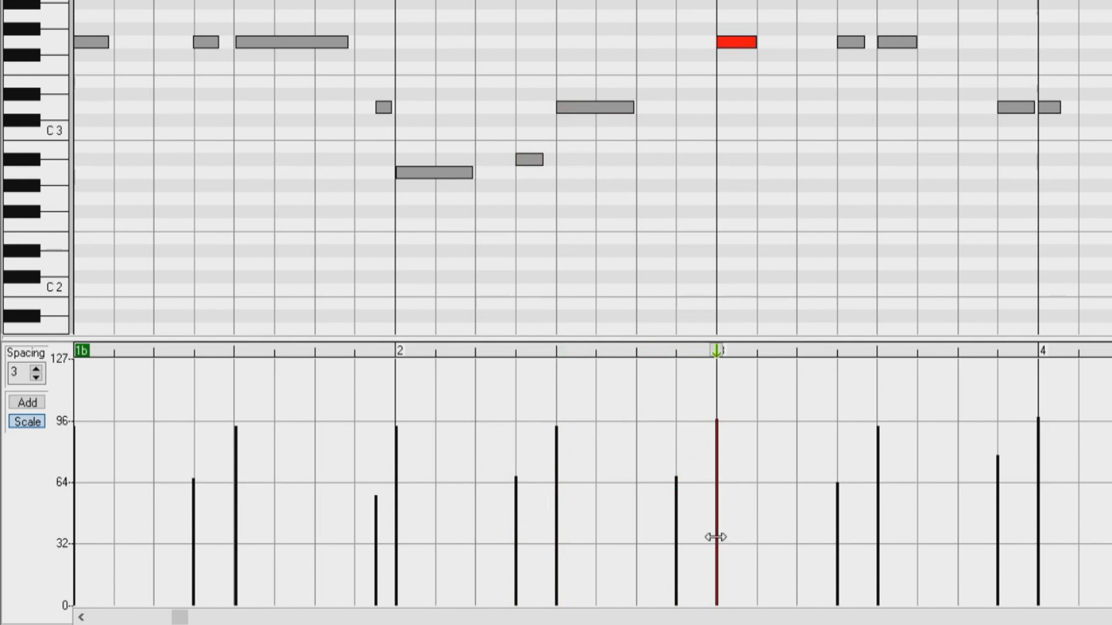
left_click_drag(716, 538, 932, 550)
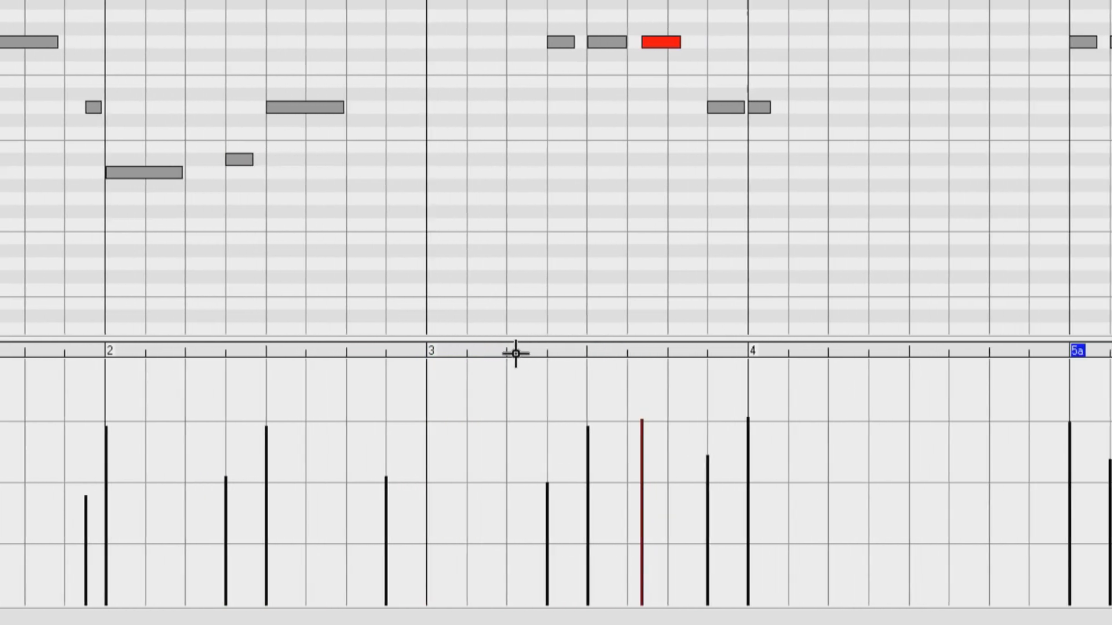
left_click_drag(540, 373, 665, 385)
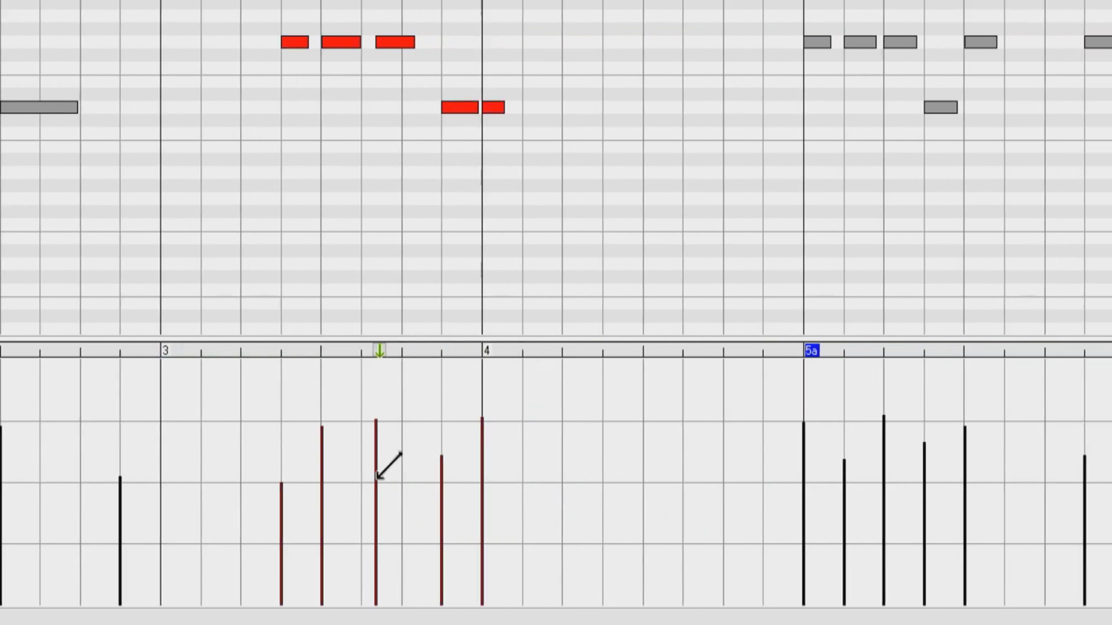
left_click_drag(322, 533, 469, 540)
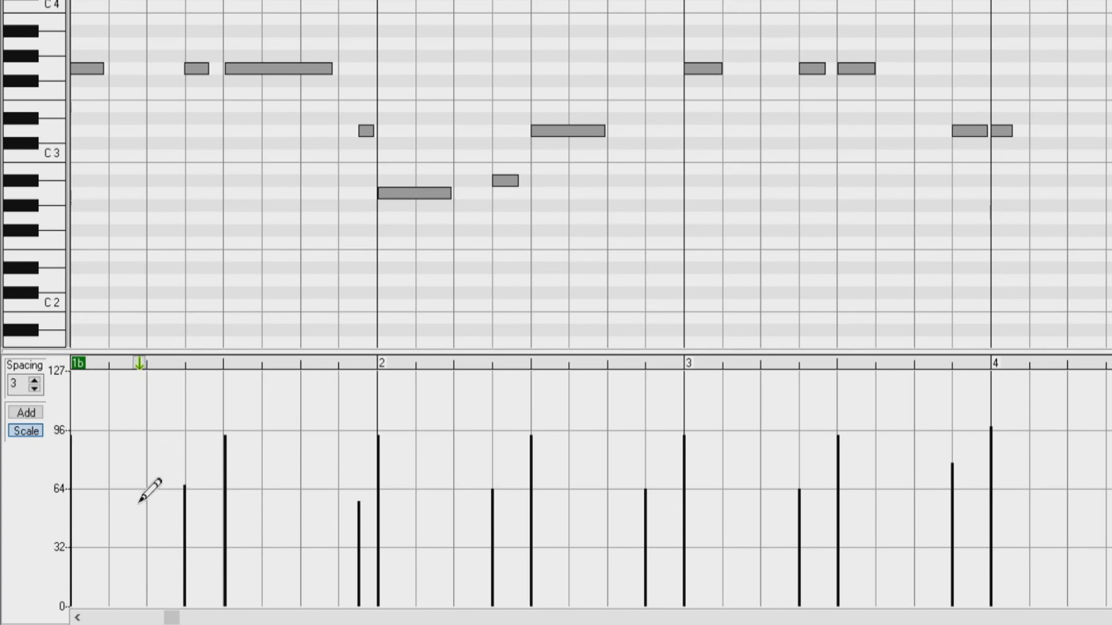
Draw a freehand rising velocity curve from about beat 2 of bar 1 to about beat 4 of bar 3.
mouse_move(140, 523)
left_mouse_down()
mouse_move(169, 528)
mouse_move(231, 508)
mouse_move(350, 438)
mouse_move(416, 438)
mouse_move(523, 502)
mouse_move(627, 537)
mouse_move(710, 538)
mouse_move(809, 492)
mouse_move(699, 446)
mouse_move(515, 498)
mouse_move(430, 482)
mouse_move(365, 432)
mouse_move(299, 419)
mouse_move(231, 444)
mouse_move(221, 454)
mouse_move(234, 475)
mouse_move(267, 492)
mouse_move(344, 501)
mouse_move(506, 438)
mouse_move(567, 437)
mouse_move(624, 473)
mouse_move(695, 492)
mouse_move(780, 483)
mouse_move(906, 421)
left_mouse_up()
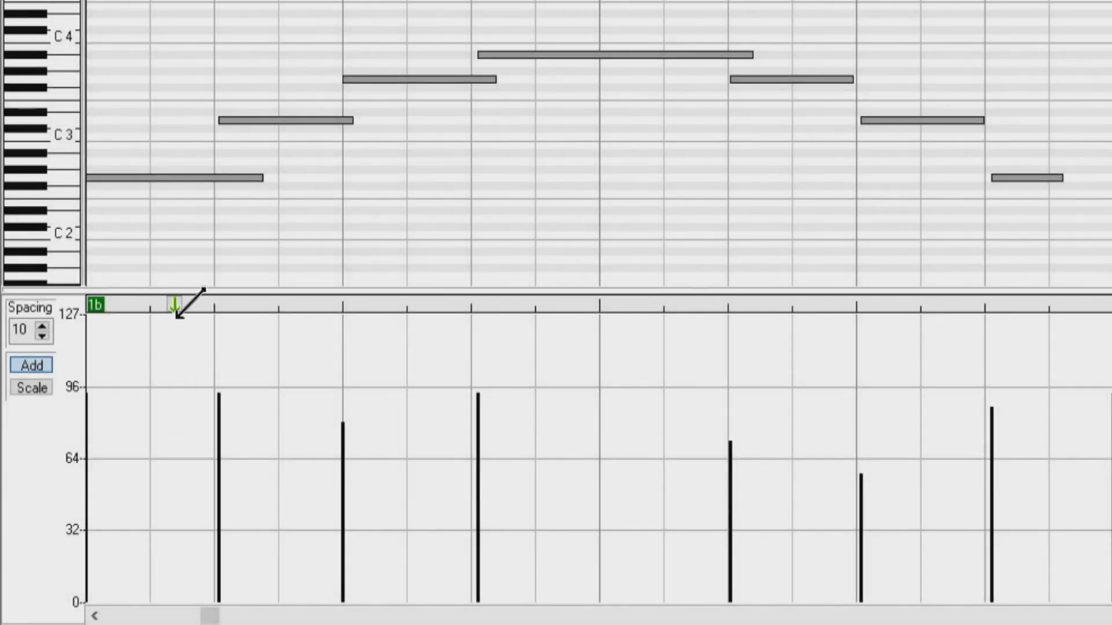
Select the second through fourth notes as a time range, add the fifth note's velocity event to the selection, and delete them.
left_click_drag(176, 308, 547, 317)
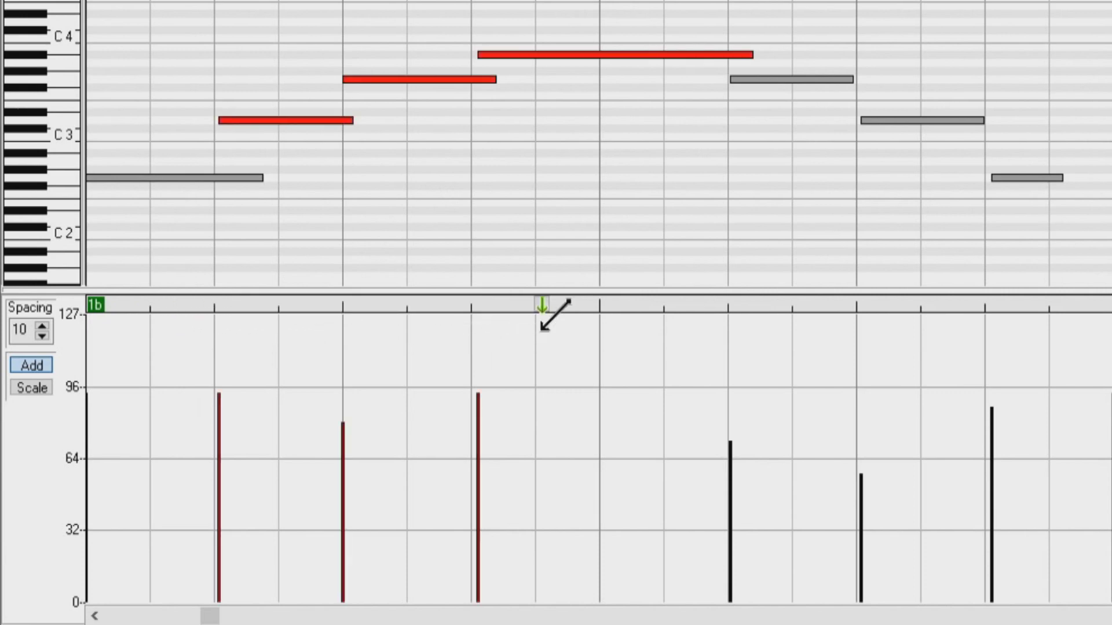
left_click(732, 485, "shift")
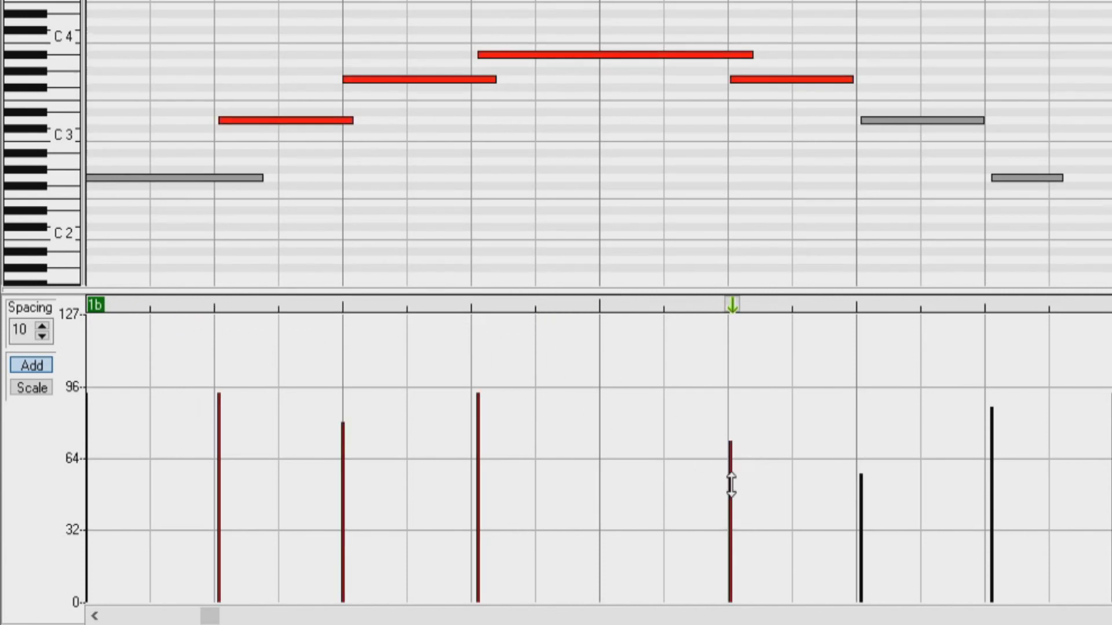
key("Delete")
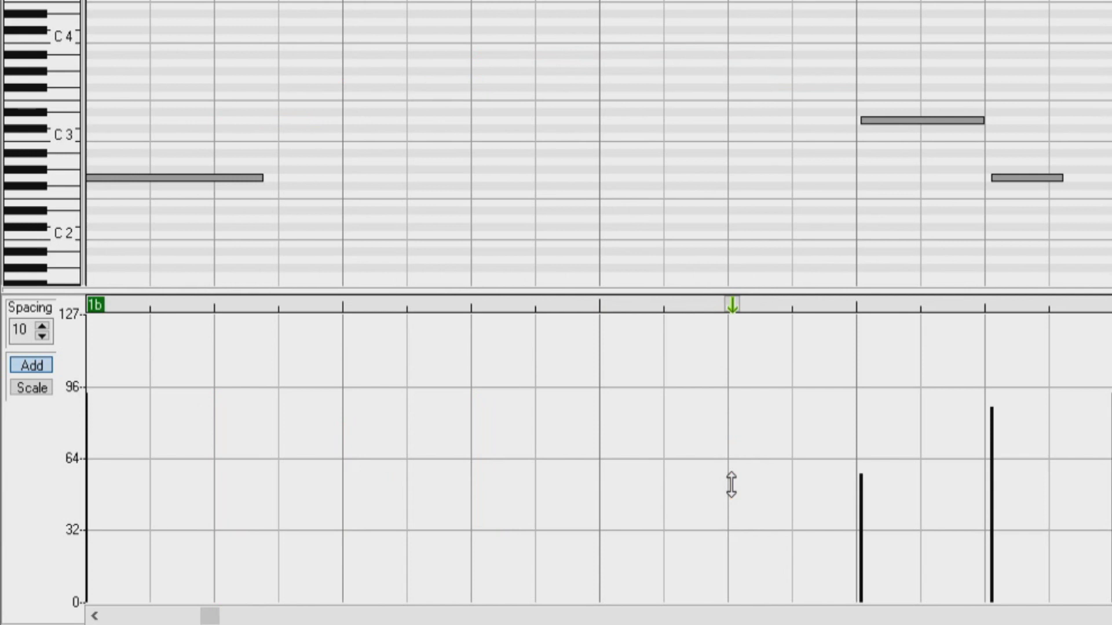
Undo the deletion of the selected notes, show the popup command for deleting selected events, and dismiss it without deleting.
key("ctrl+z")
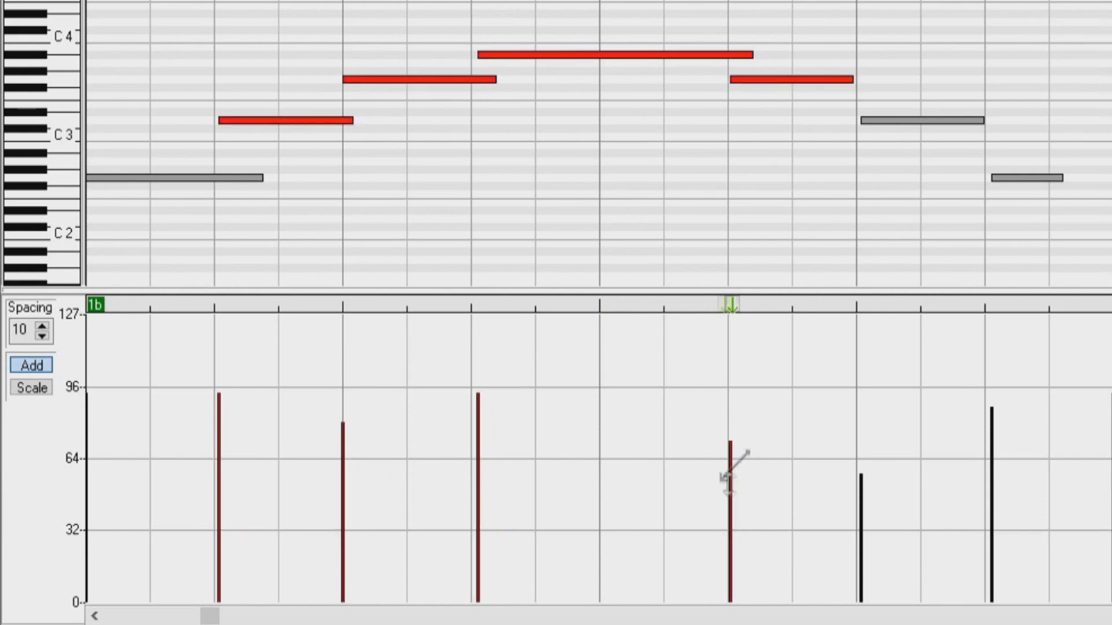
right_click(512, 418)
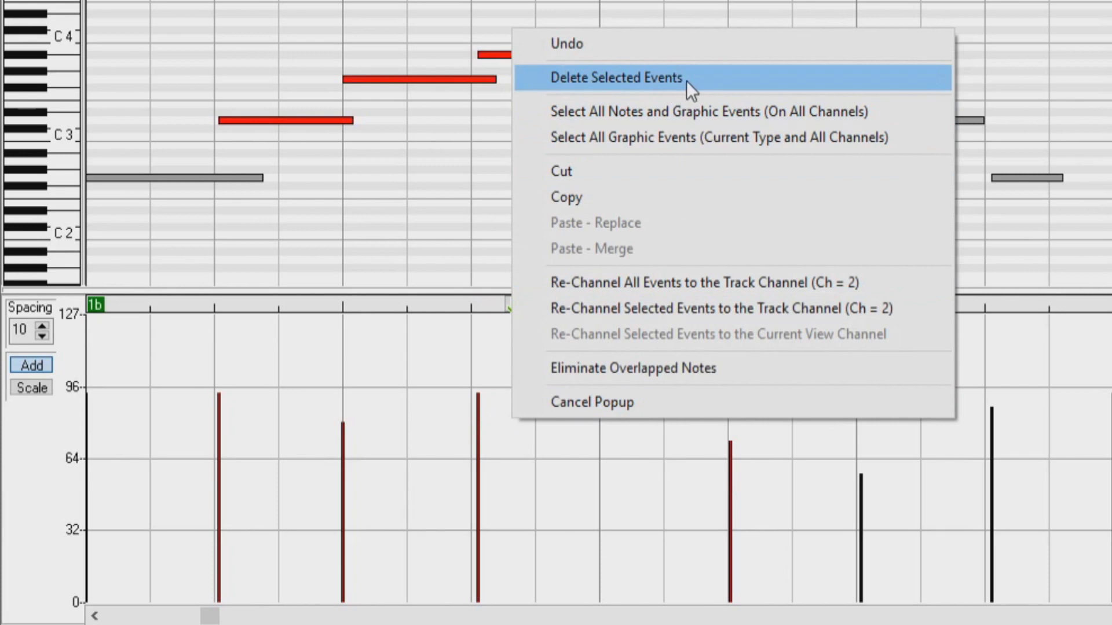
left_click(488, 341)
Select only the second through fourth notes as a time range and delete them.
left_click_drag(194, 301, 510, 324)
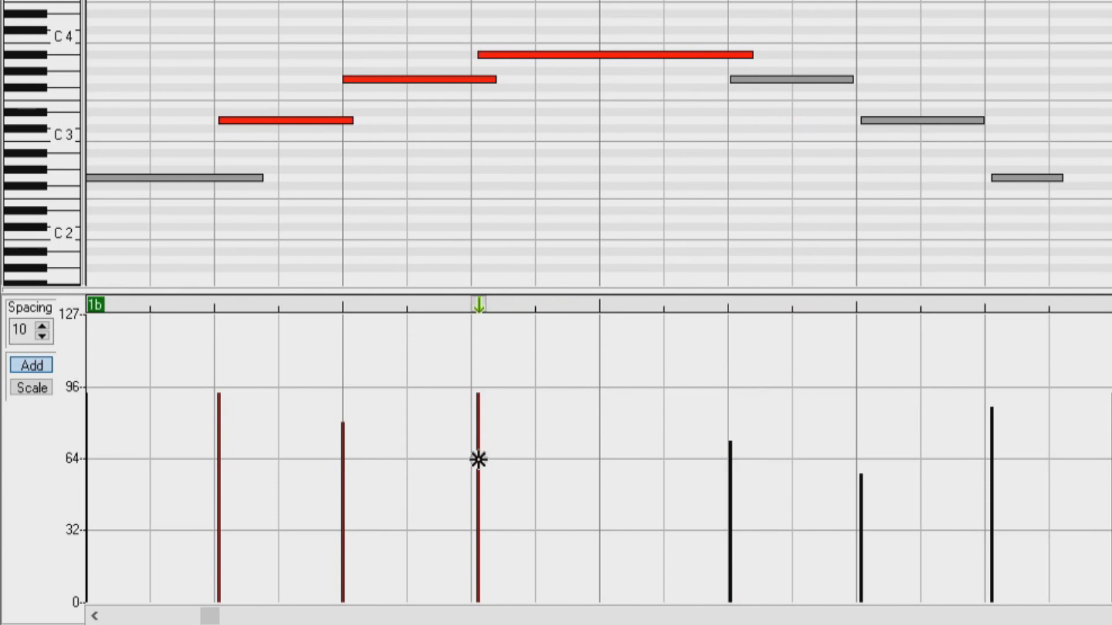
key("Delete")
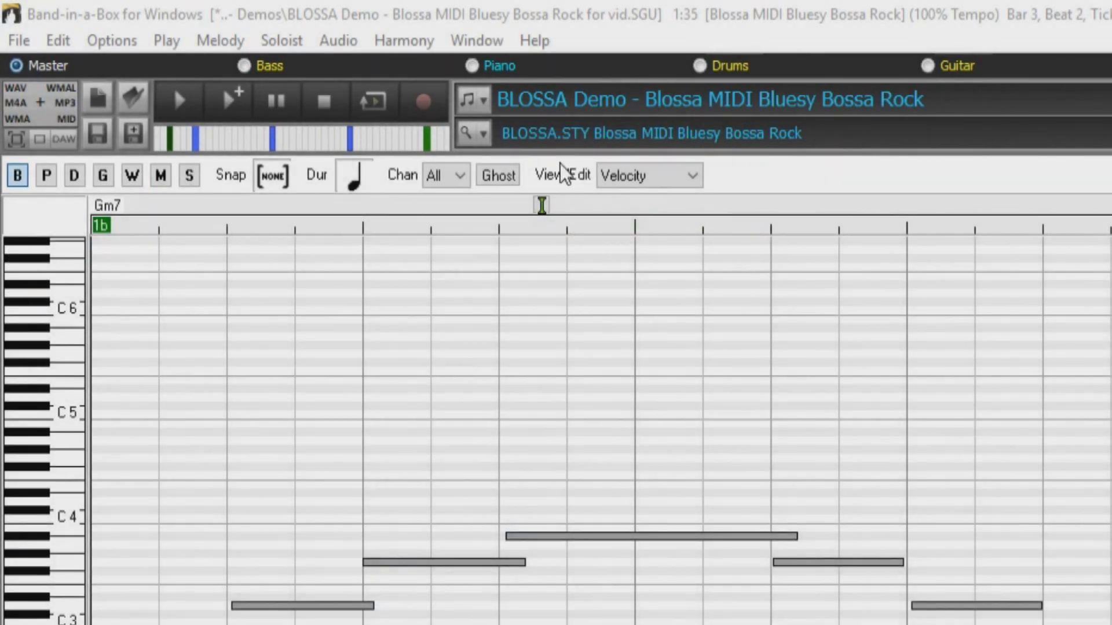
Switch the graphic event view from Velocity to Control, with 1 Mod Wheel MSB as the controller.
left_click(689, 175)
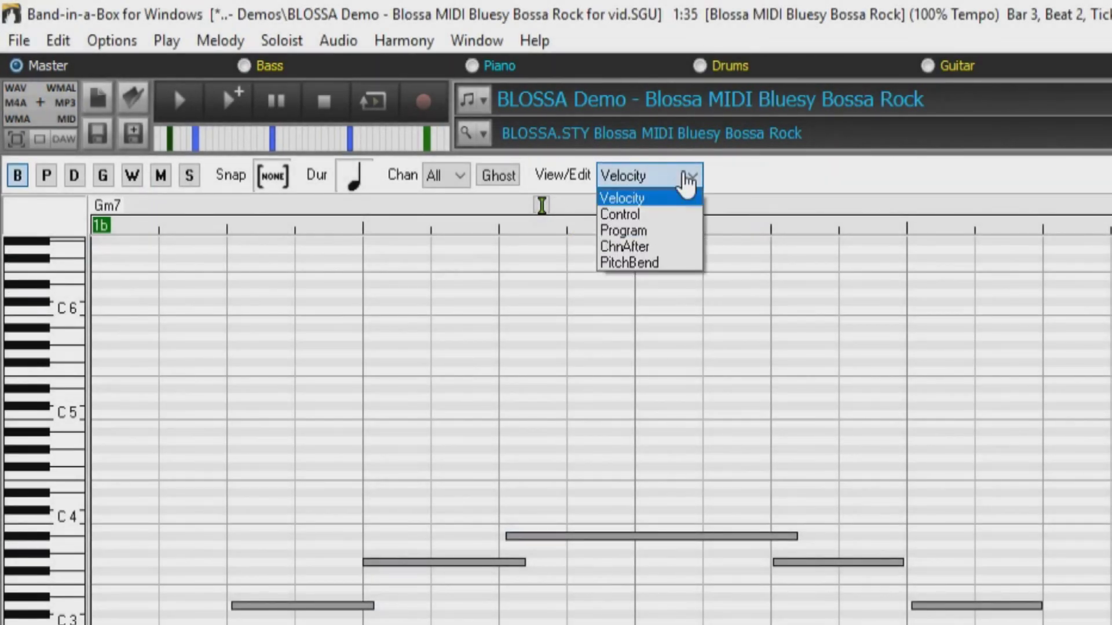
left_click(666, 216)
left_click(817, 177)
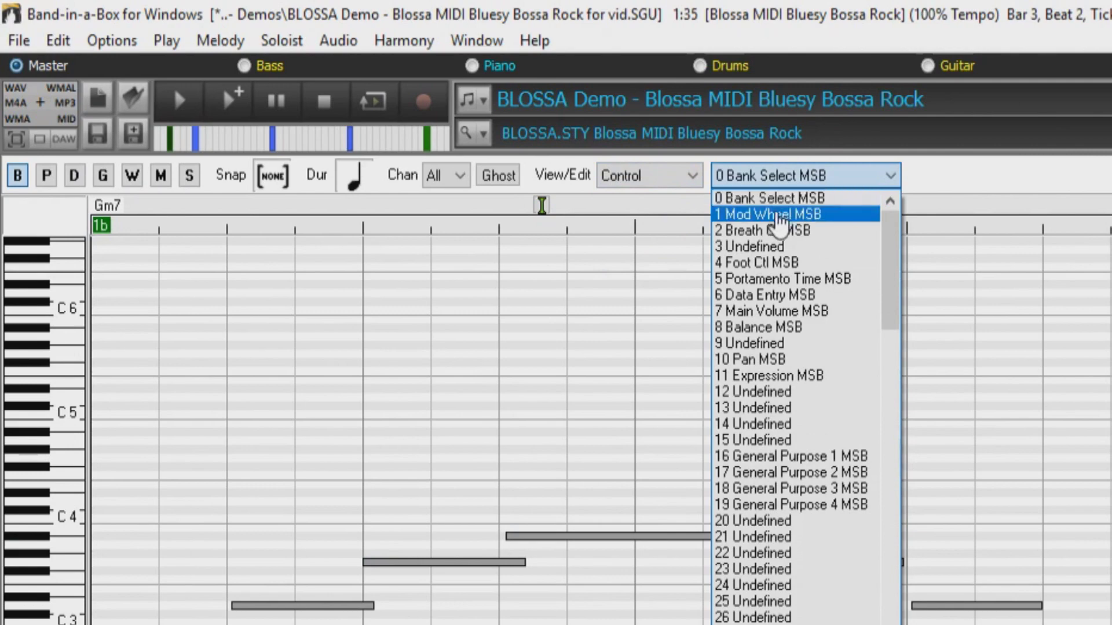
left_click(779, 216)
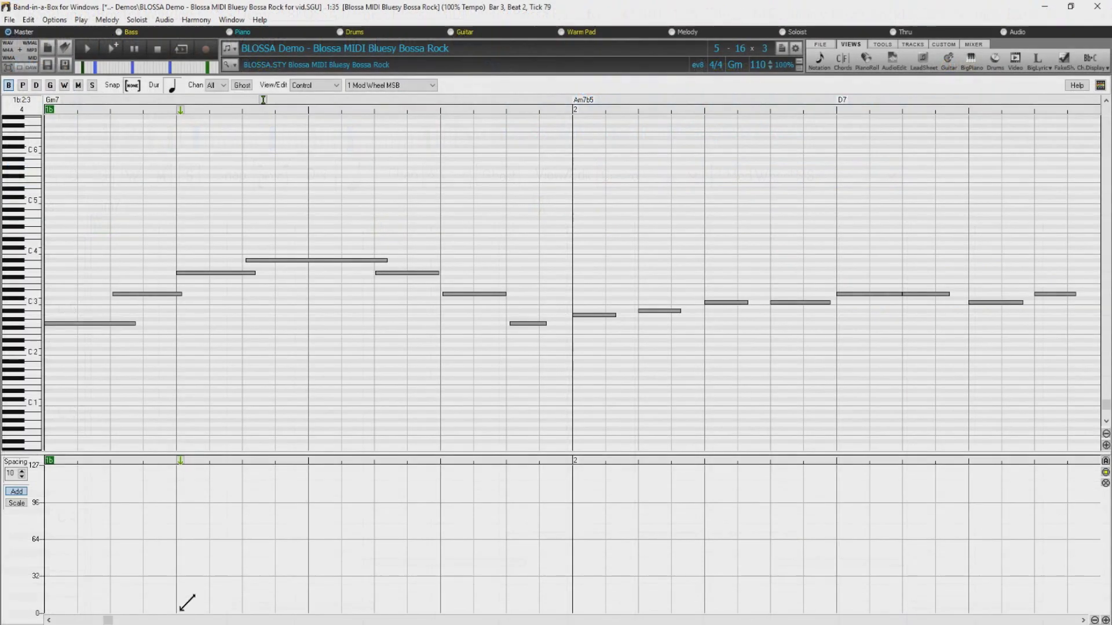
Draw a Mod Wheel ramp rising from bar 1 beat 2 and falling into bar 2, and redraw most of it as a wavy curve.
left_click_drag(179, 612, 676, 599)
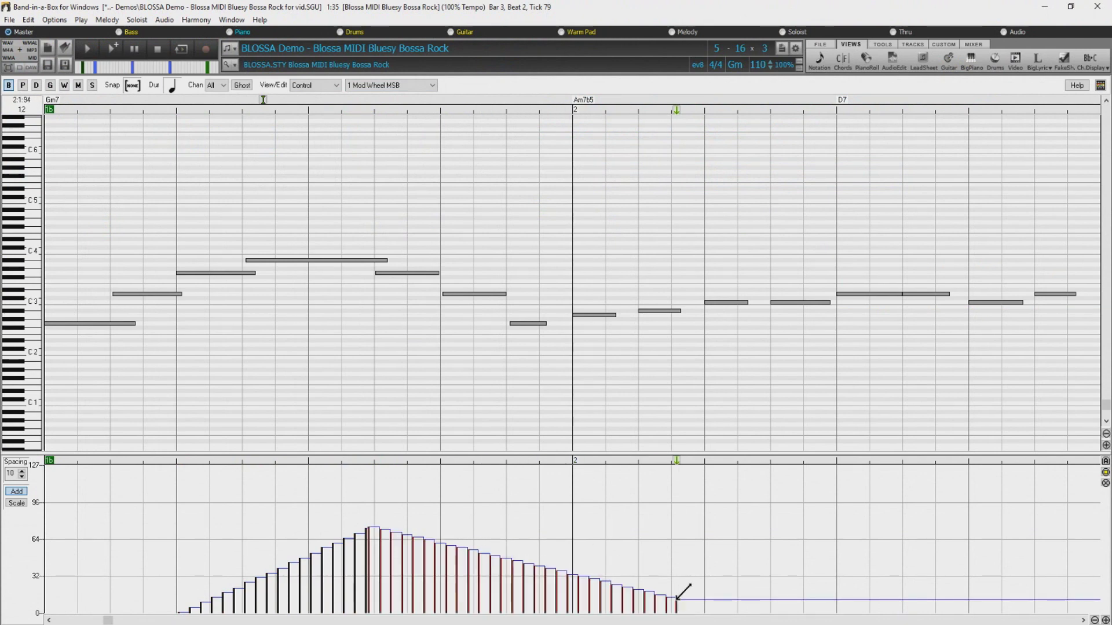
mouse_move(276, 529)
left_mouse_down()
mouse_move(355, 582)
mouse_move(463, 581)
mouse_move(622, 533)
mouse_move(699, 530)
mouse_move(801, 555)
left_mouse_up()
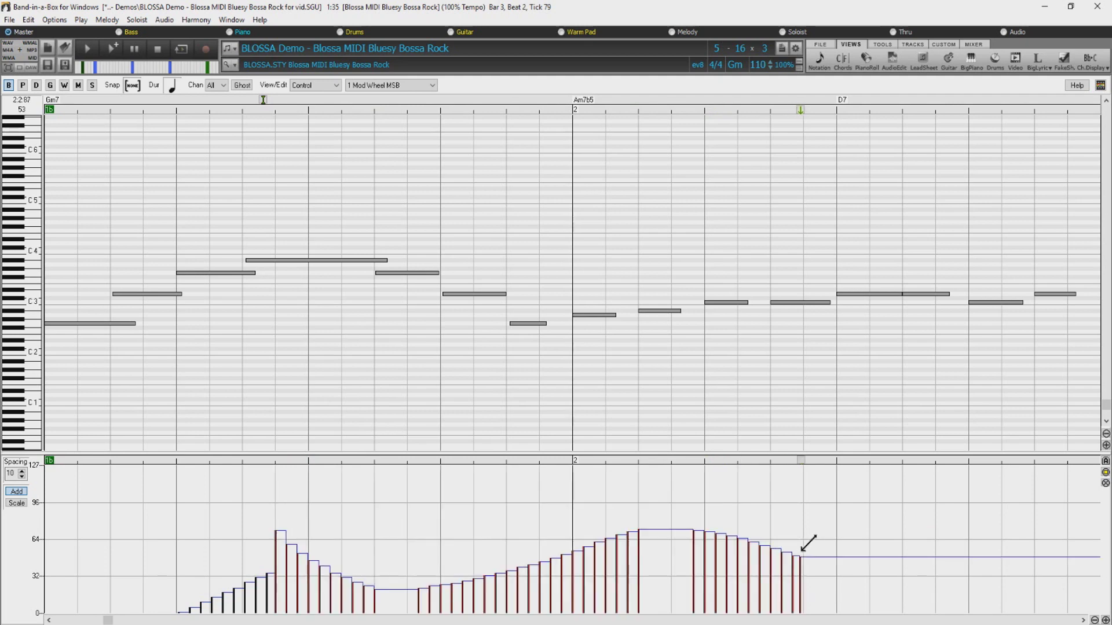
Insert three single Mod Wheel events at different heights between about beats 3.5 and 4.6 of bar 2.
left_click(908, 517)
left_click(1052, 538)
left_click(981, 500)
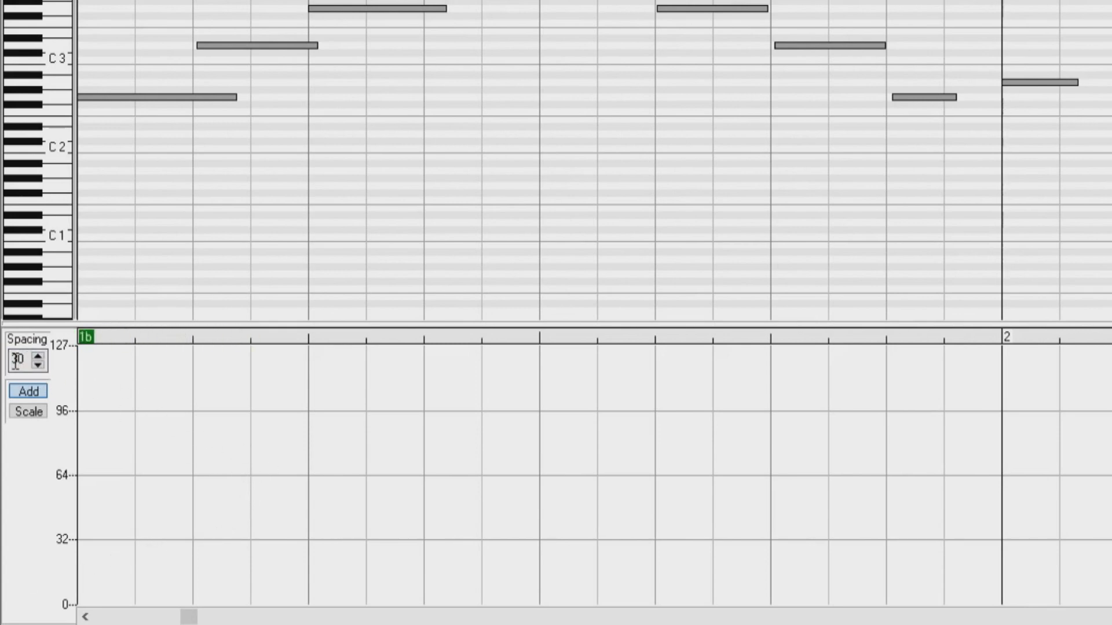
Draw a rising Mod Wheel line to about 90 in bar 1 with spacing 30, and a falling line into bar 2 with spacing 10.
left_click_drag(158, 589, 592, 421)
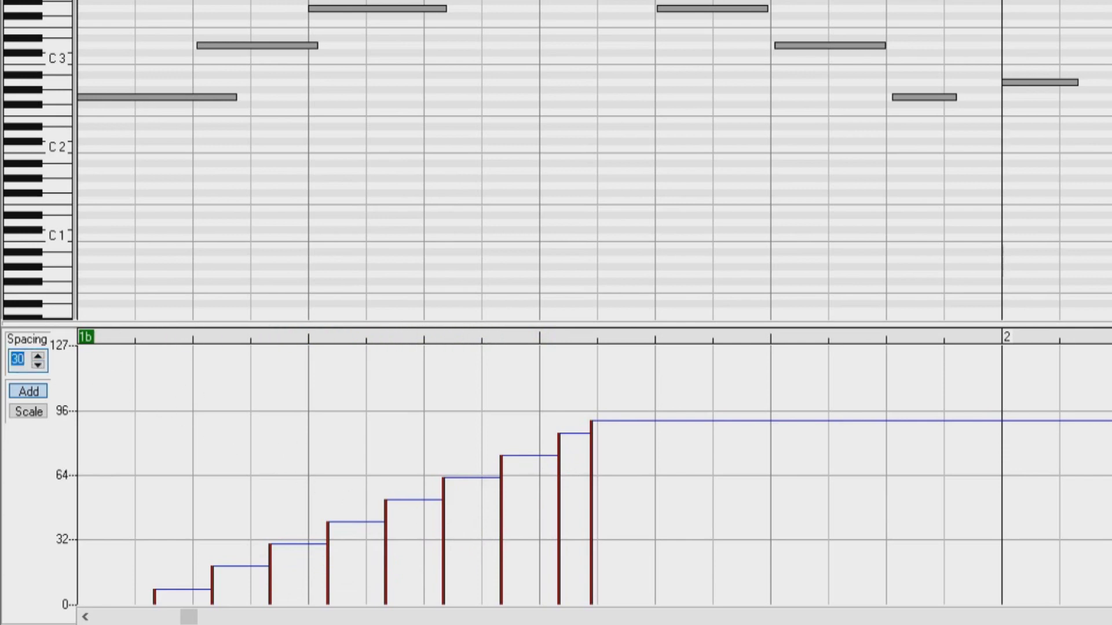
left_click(25, 362)
type("10")
left_click_drag(765, 424, 1100, 538)
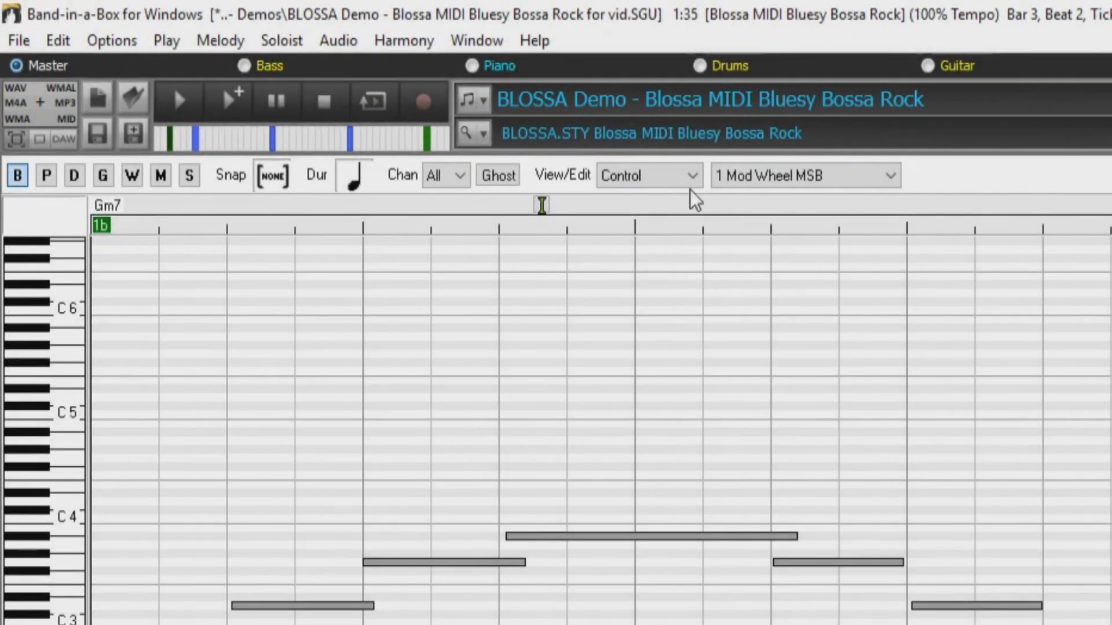
Switch the graphic event view to PitchBend and draw two lines from 0 in bar 1, rising to about 3400 and falling to about -5500.
left_click(690, 177)
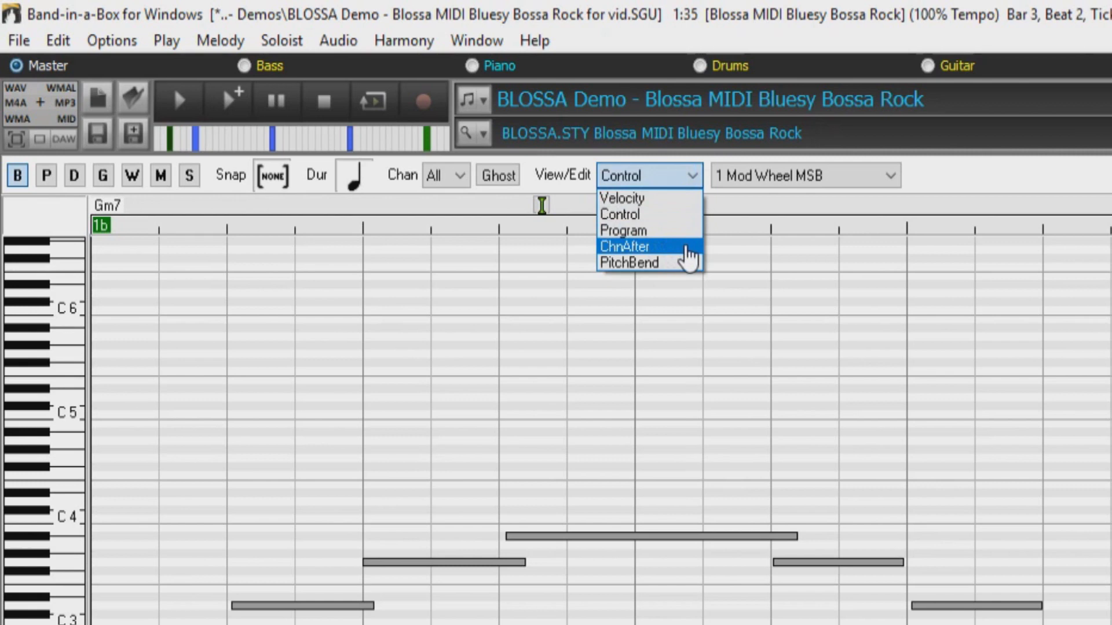
left_click(630, 264)
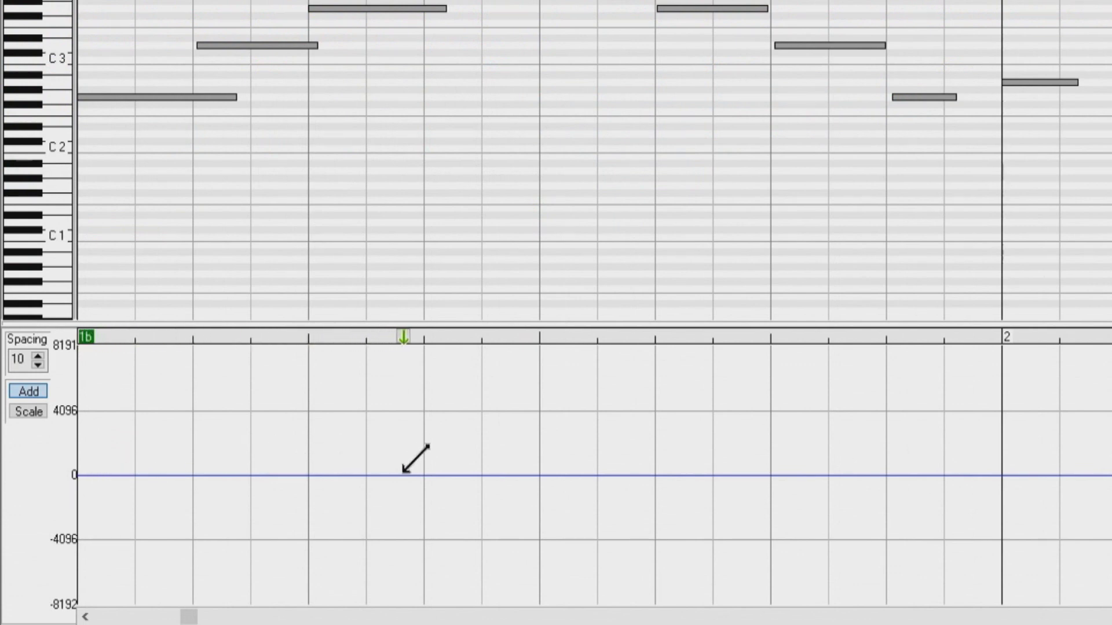
left_click_drag(415, 469, 557, 422)
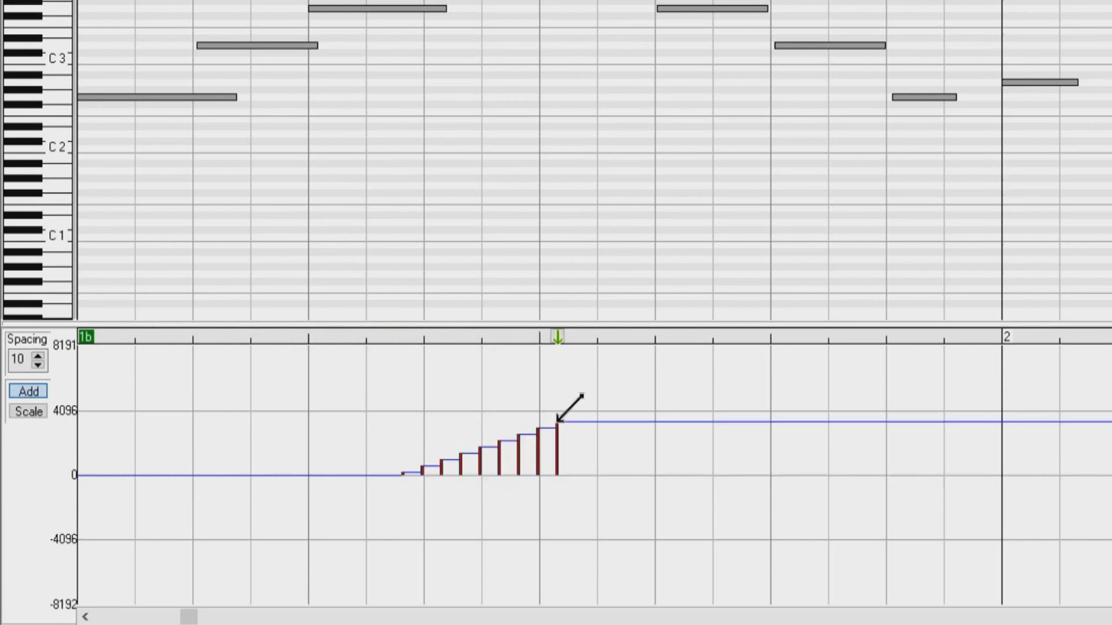
left_click_drag(647, 476, 946, 562)
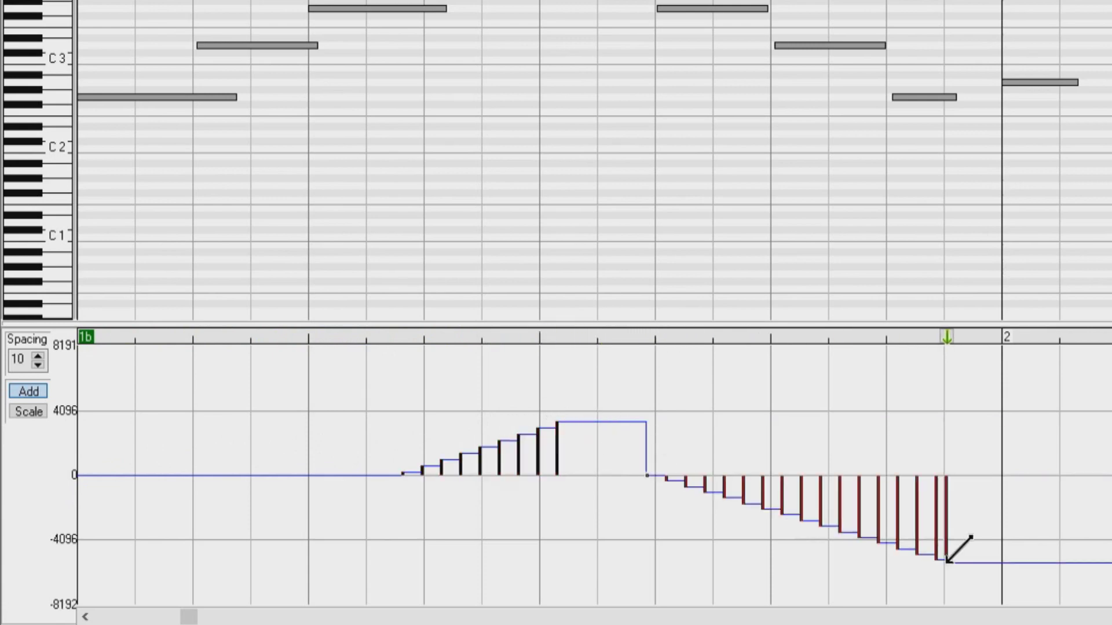